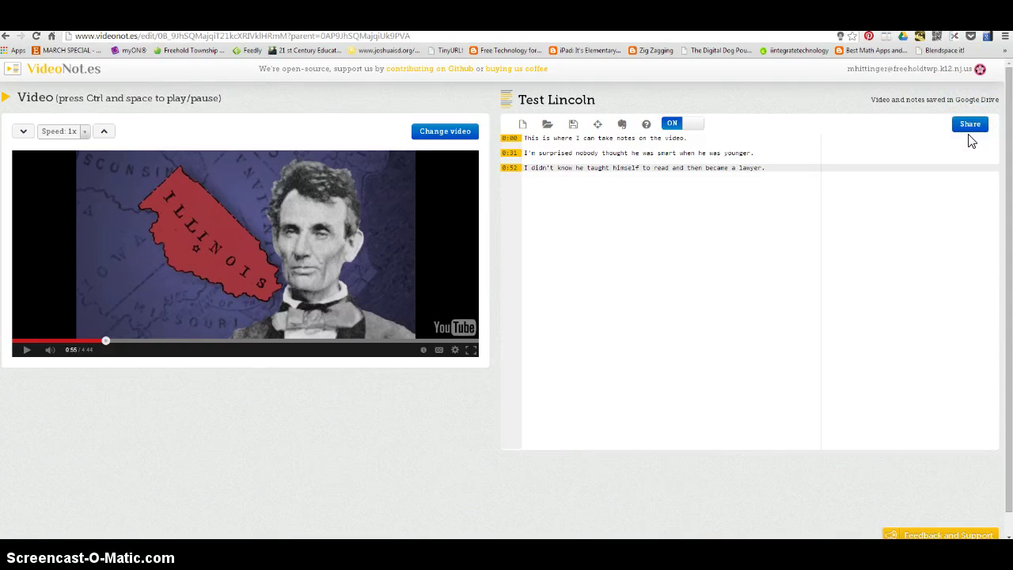
Switch to My Drive in Google Drive and open the catalogue for connecting more apps.
left_click(387, 484)
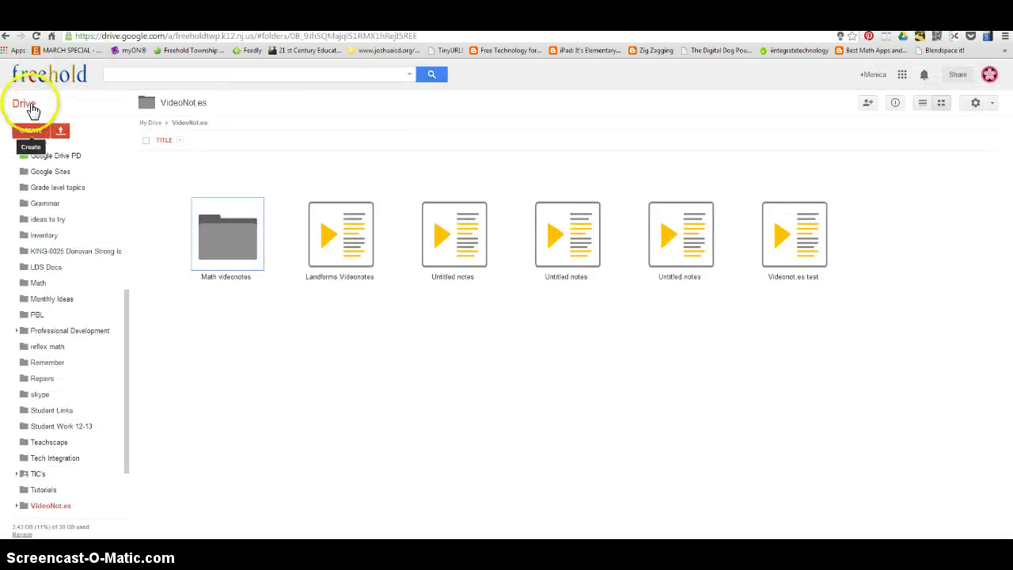
left_click(31, 109)
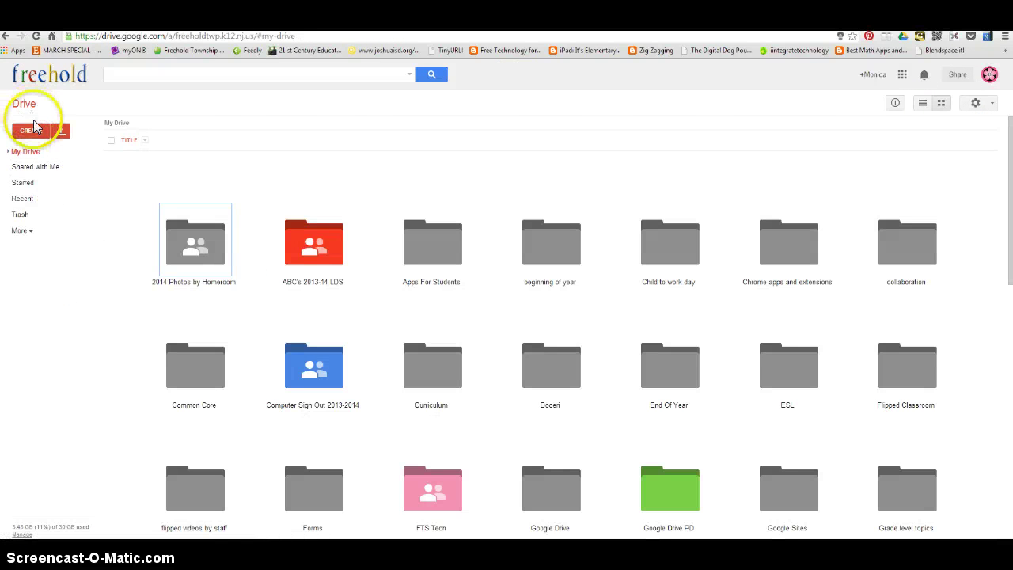
left_click(32, 129)
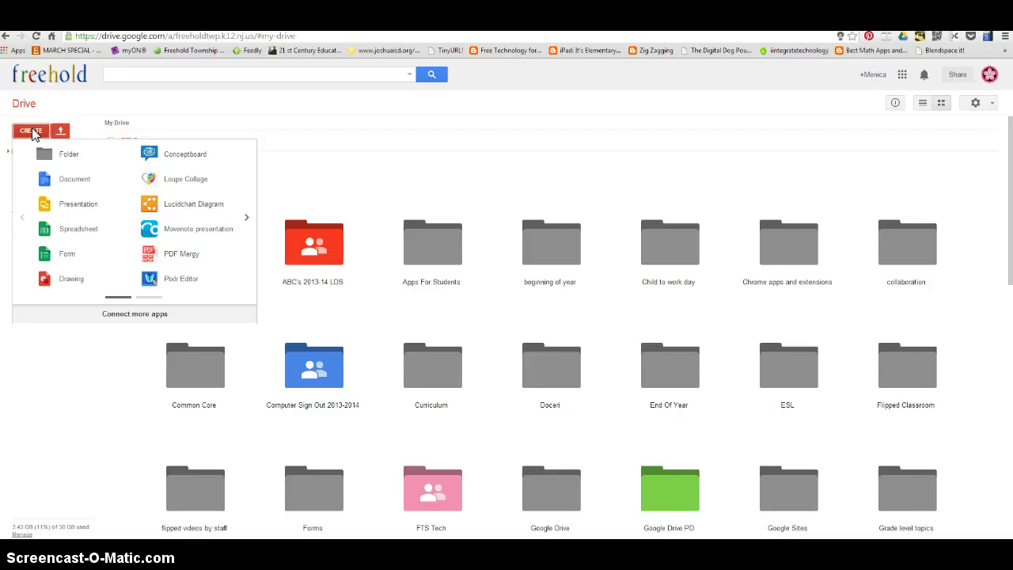
left_click(140, 315)
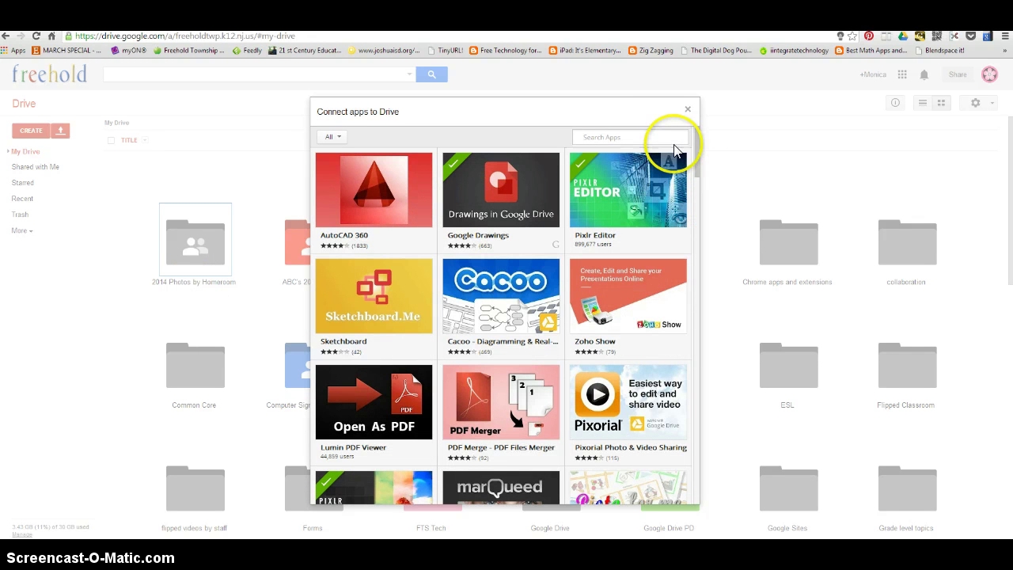
Search the app catalogue for "videonot.es", check the VideoNot.es entry and close the catalogue.
left_click(698, 153)
mouse_move(698, 153)
left_mouse_down()
mouse_move(689, 230)
mouse_move(706, 330)
mouse_move(697, 139)
left_mouse_up()
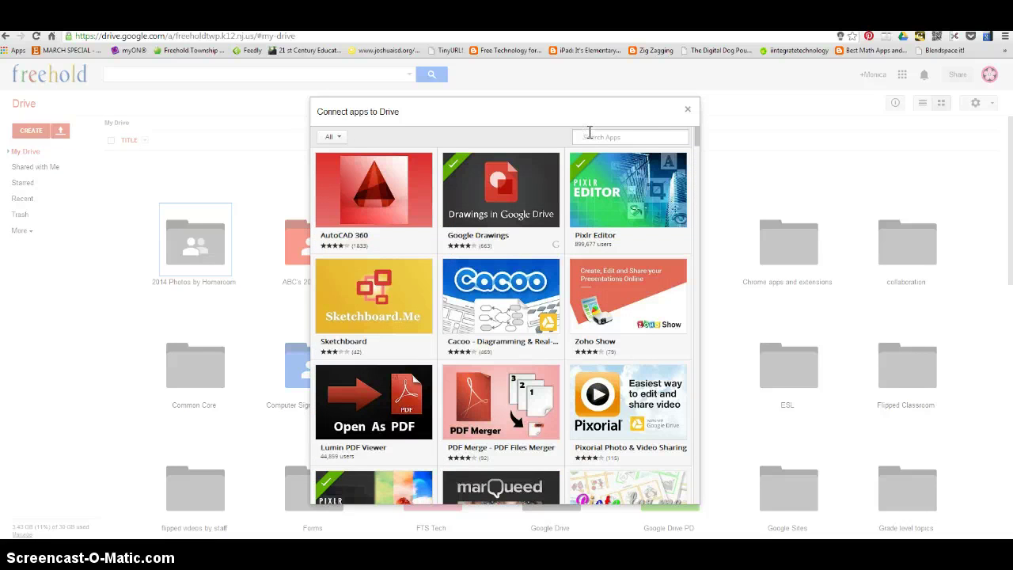
type("videonot.es")
key("Return")
left_click(648, 165)
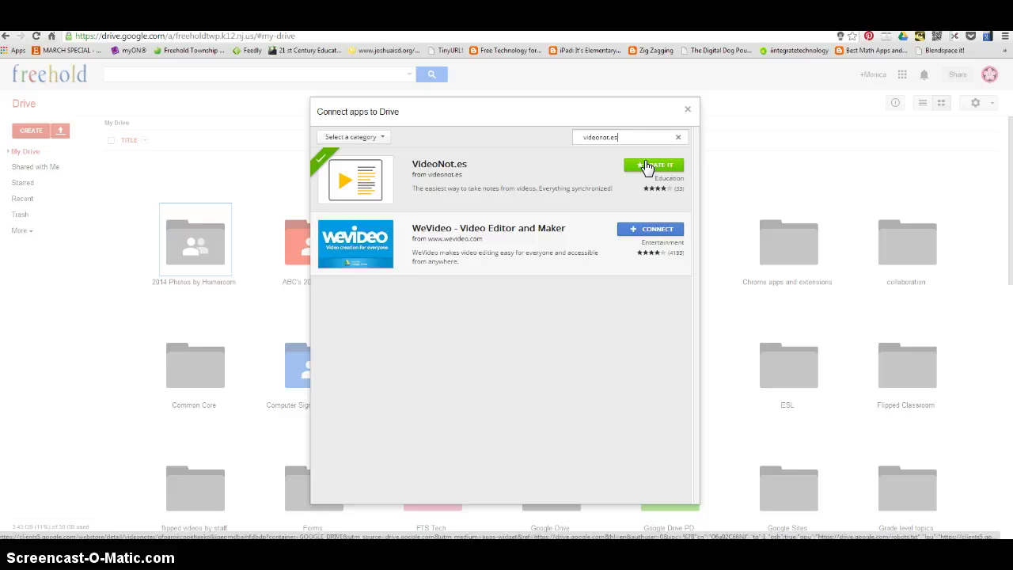
left_click(687, 109)
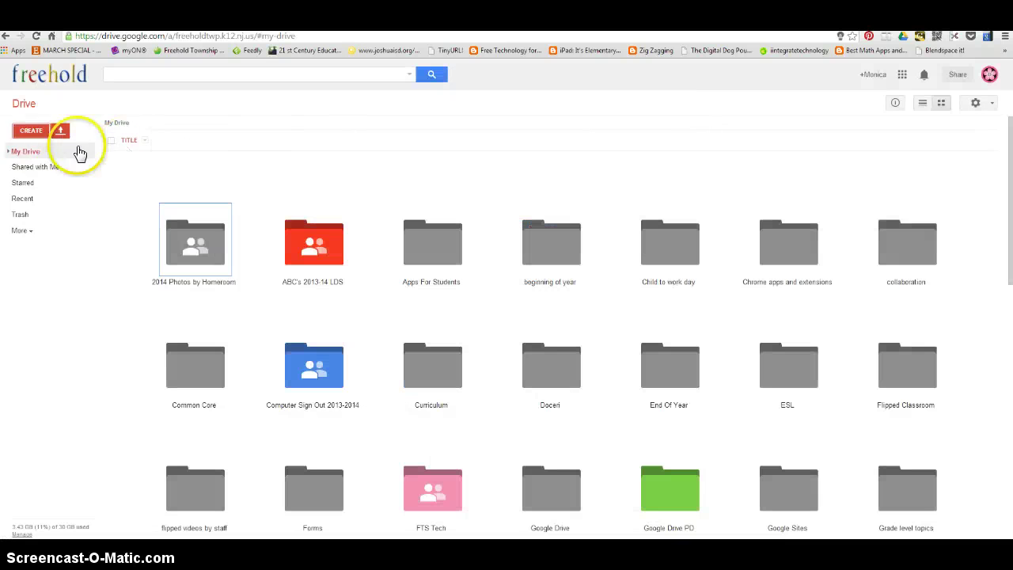
Create a new VideoNotes file in My Drive.
left_click(32, 131)
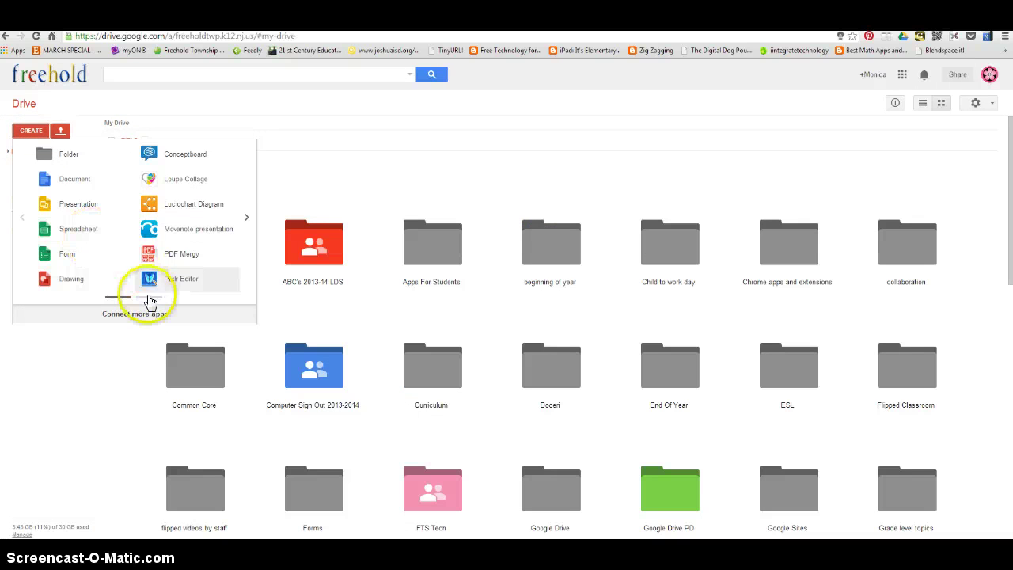
left_click(246, 217)
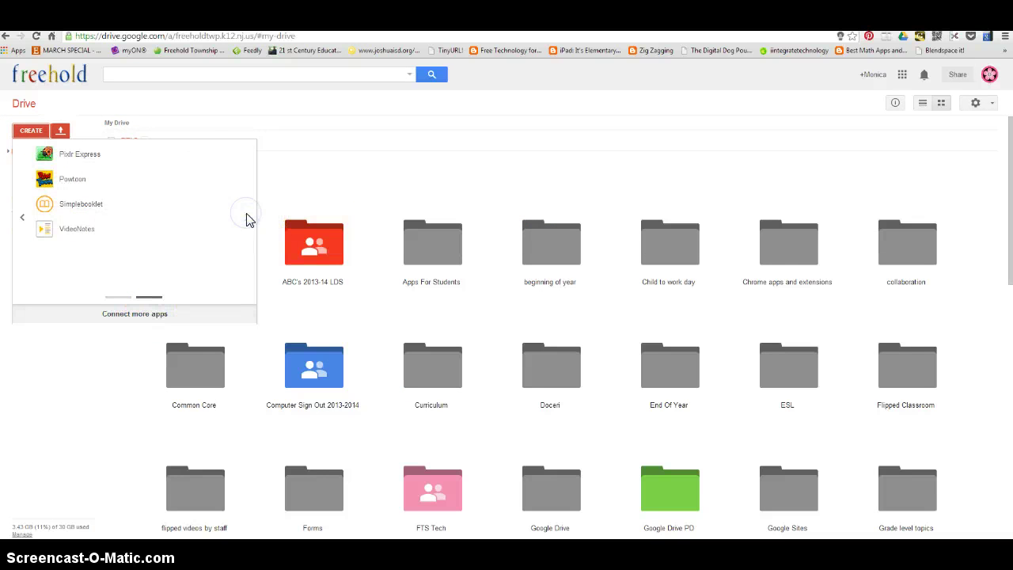
left_click(87, 233)
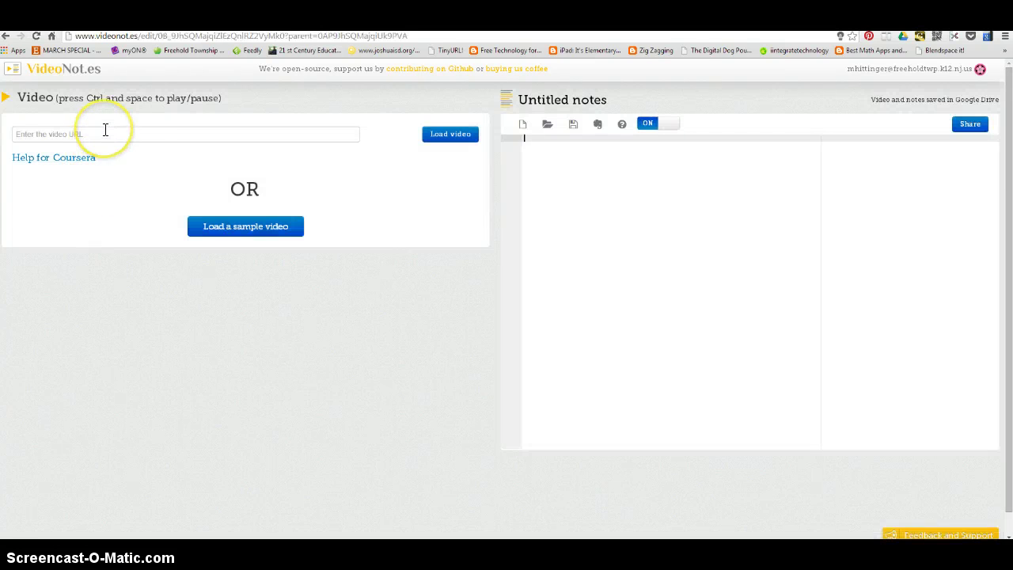
Switch to the YouTube page of "Disney The American Presidents: Abraham Lincoln" and copy the video's share link.
left_click(105, 130)
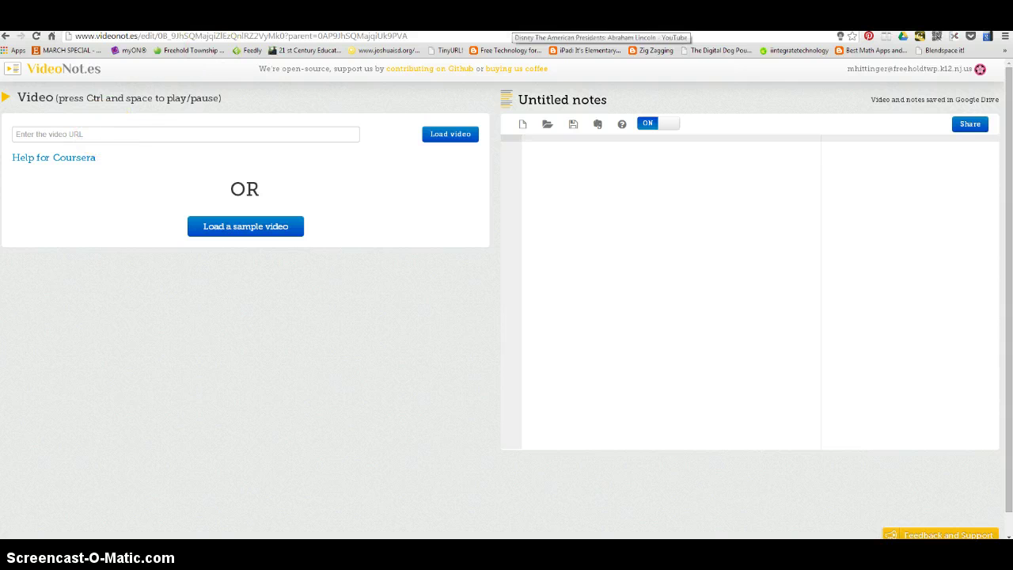
left_click(513, 26)
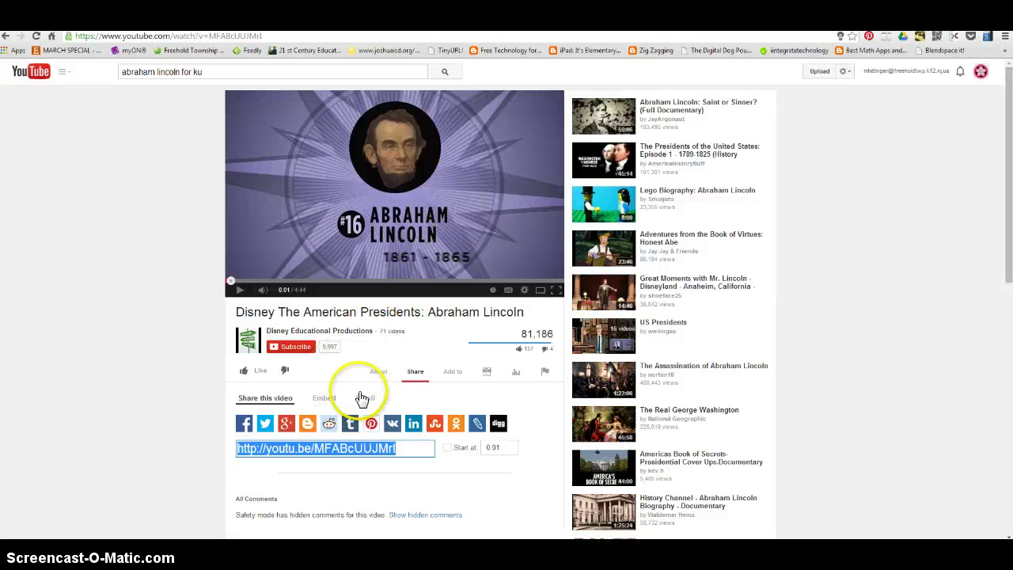
left_click(414, 374)
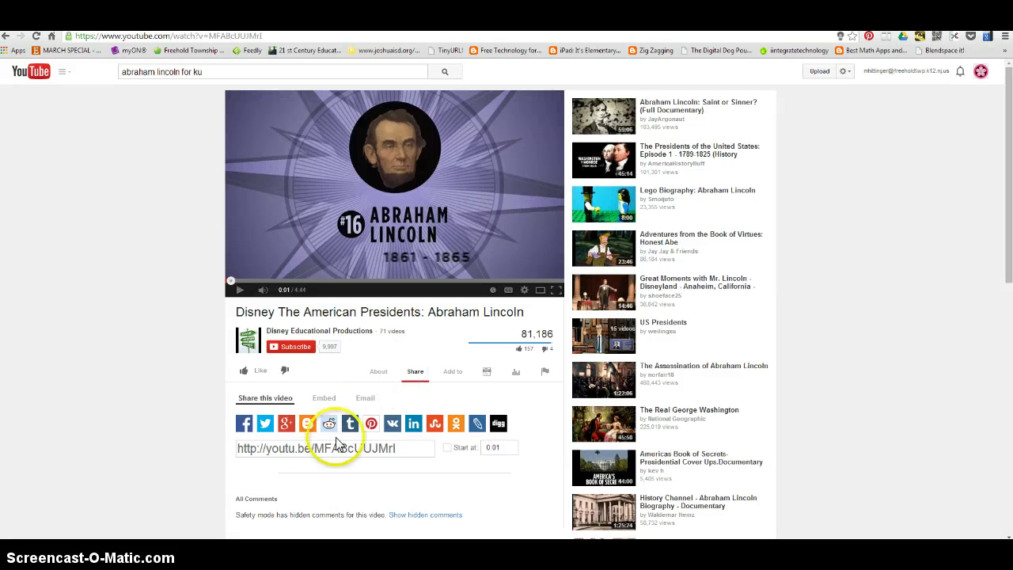
left_click(269, 443)
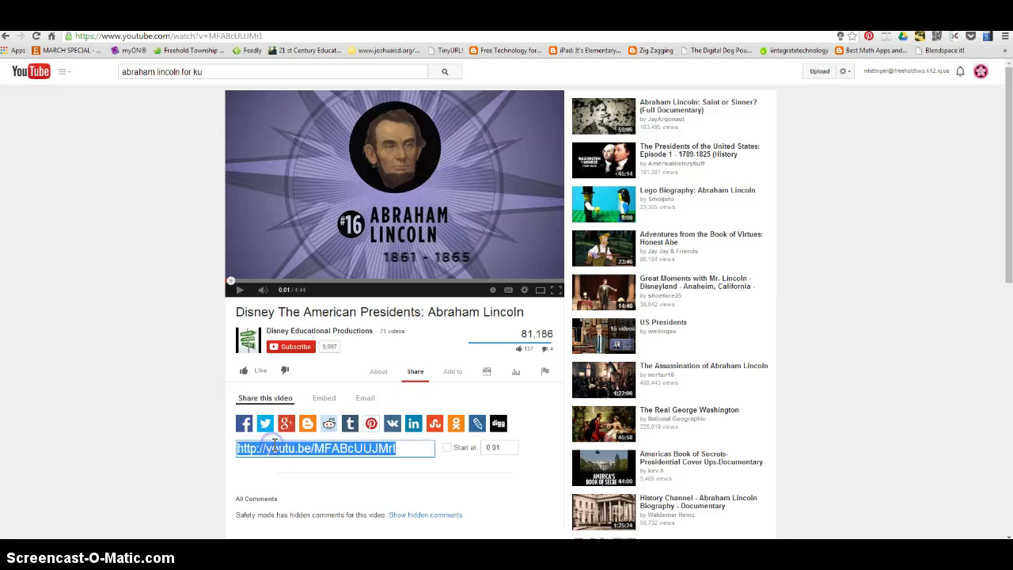
right_click(276, 448)
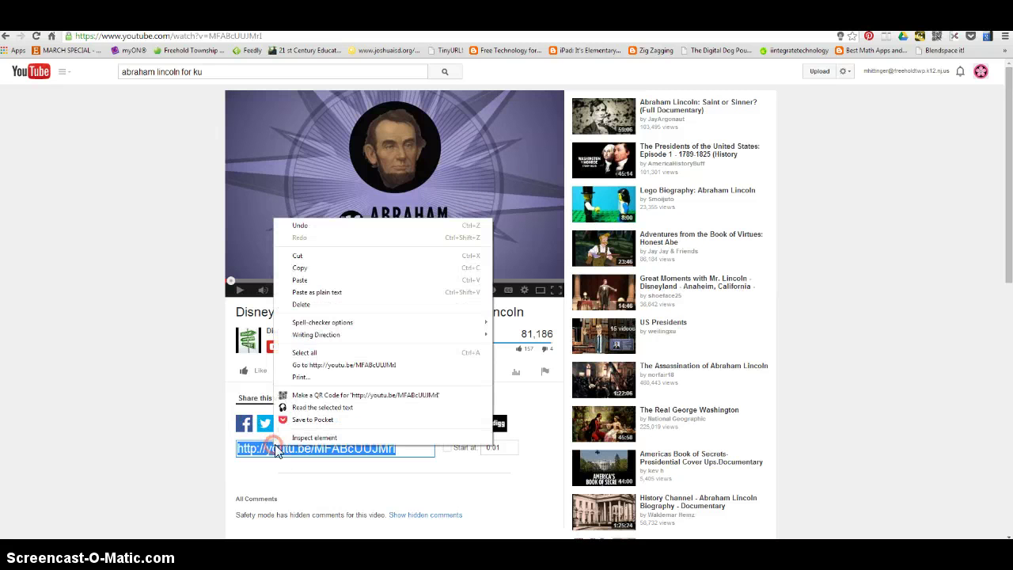
left_click(324, 268)
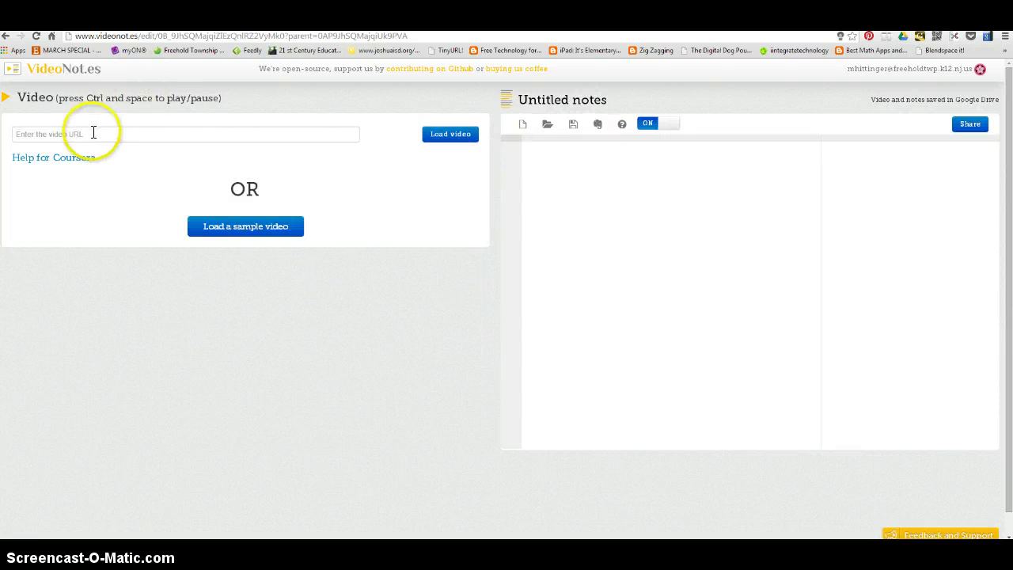
left_click(93, 133)
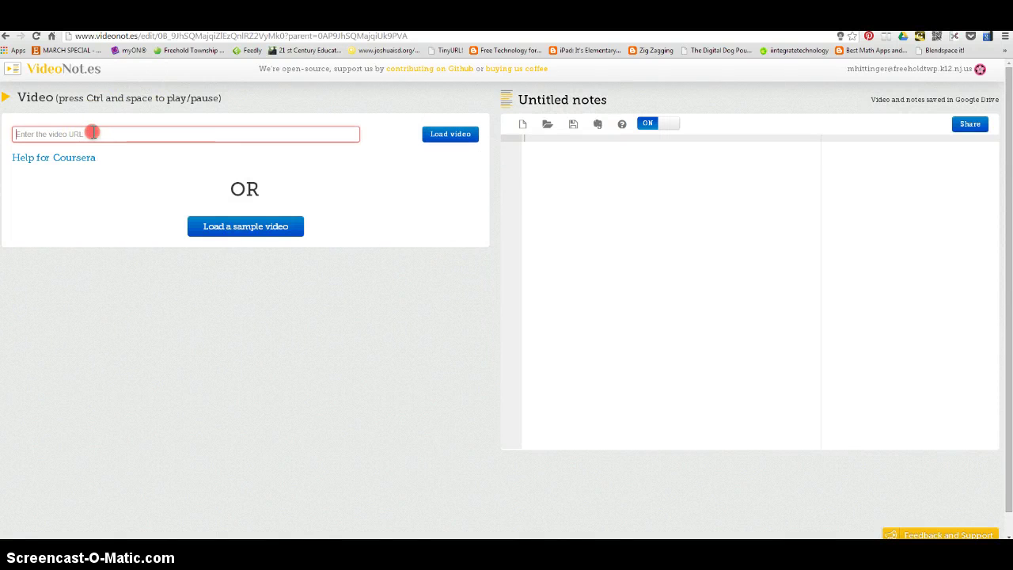
right_click(94, 134)
left_click(123, 195)
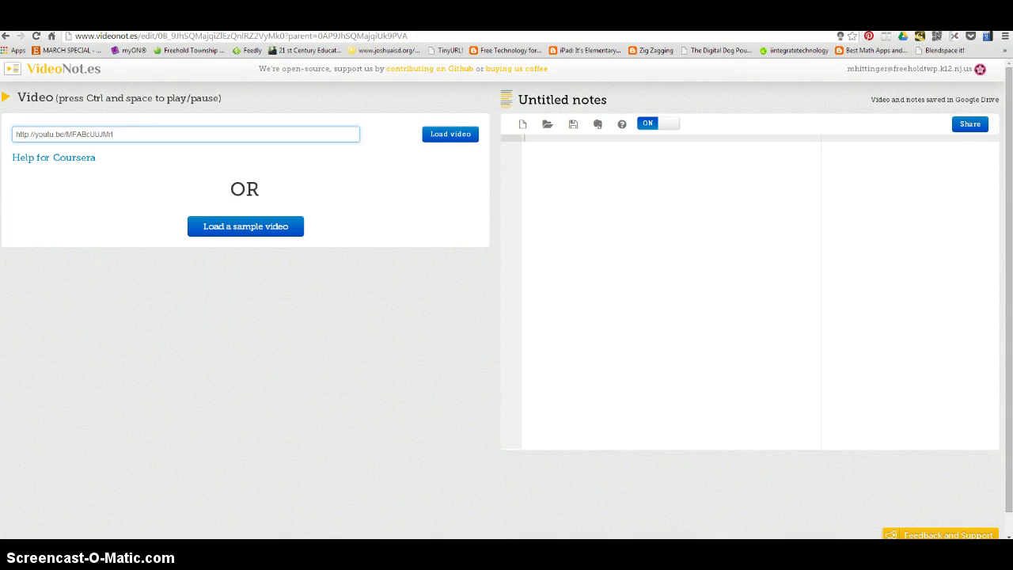
left_click(451, 136)
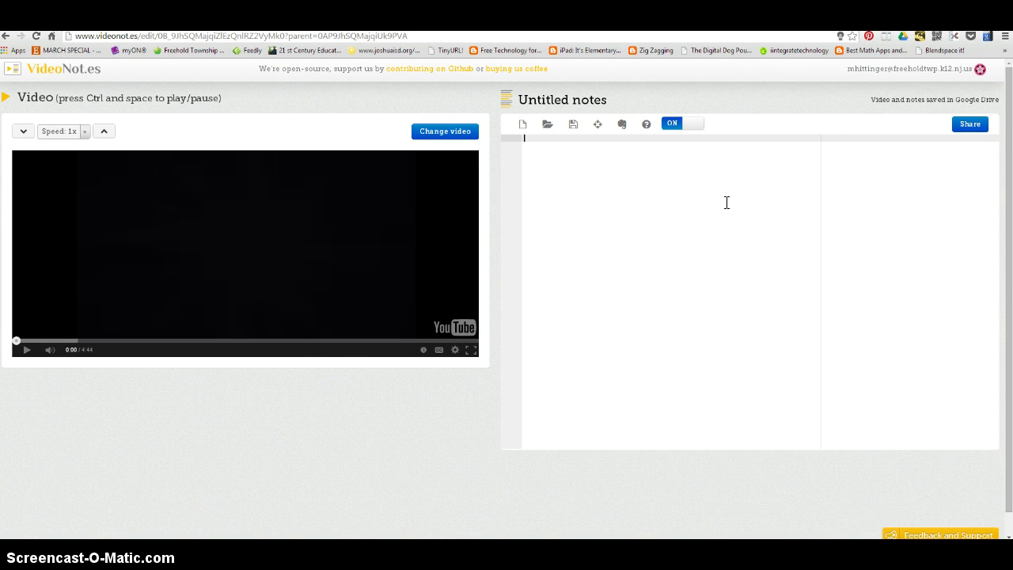
Play the video, add the note "I didn't know he was called Honest Abe." with a new line after it, and pause.
left_click(27, 352)
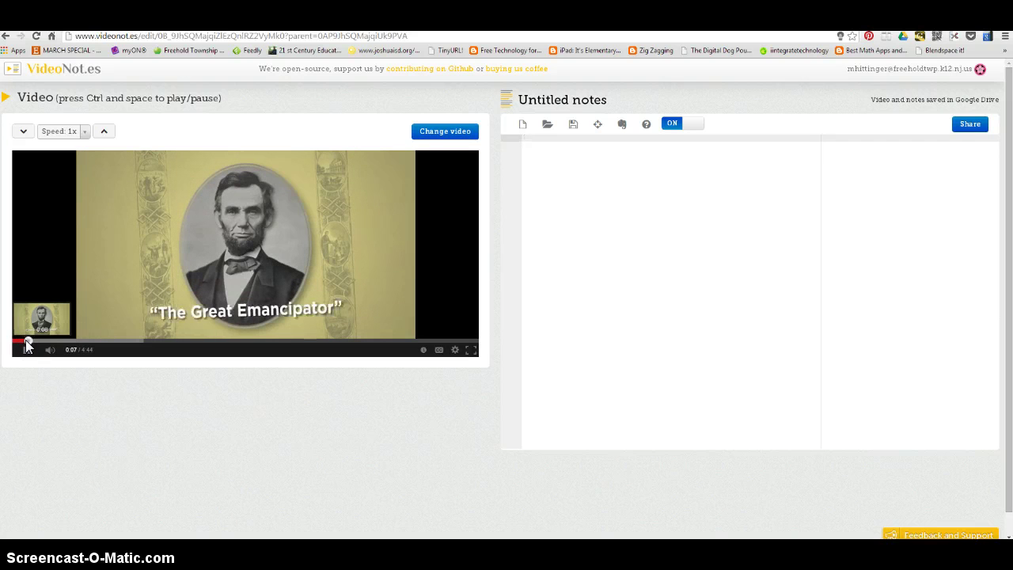
type("I")
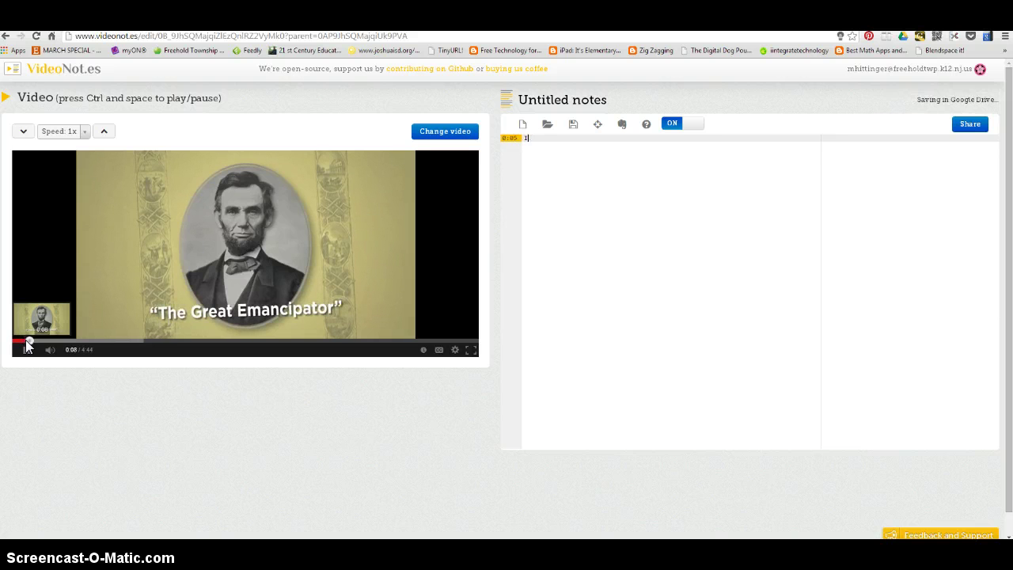
type(" didn't know ")
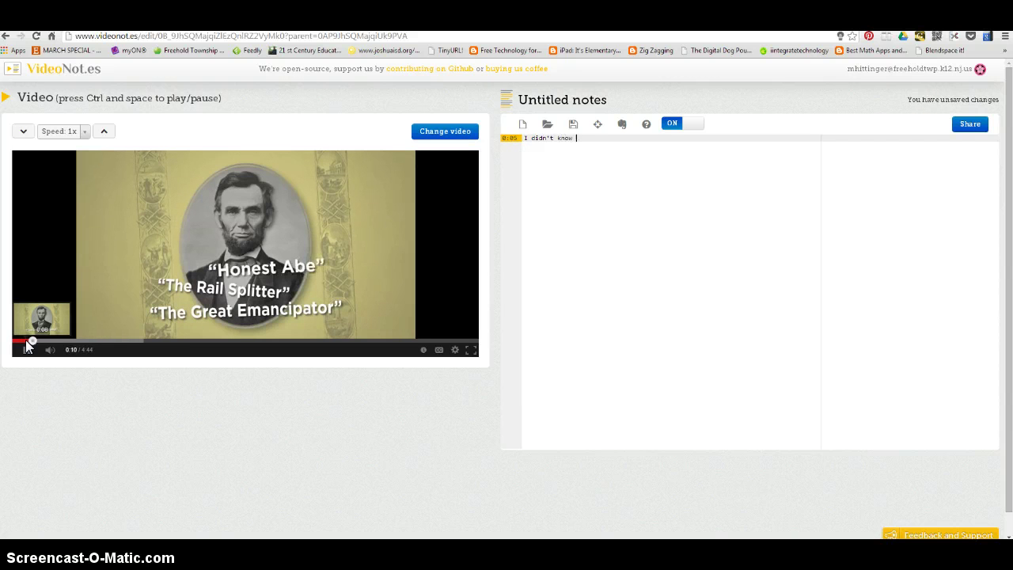
type("he was ")
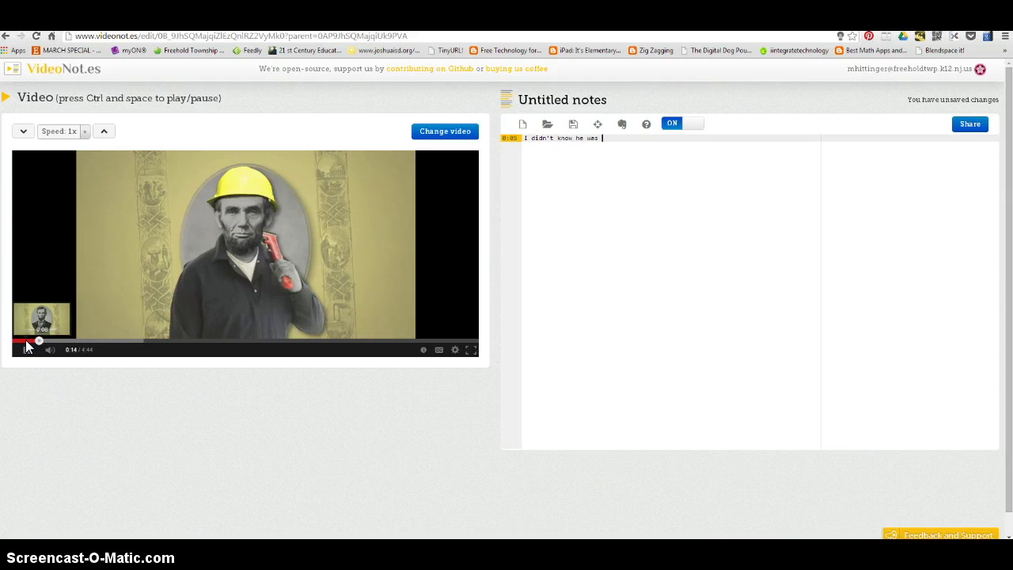
type("called ")
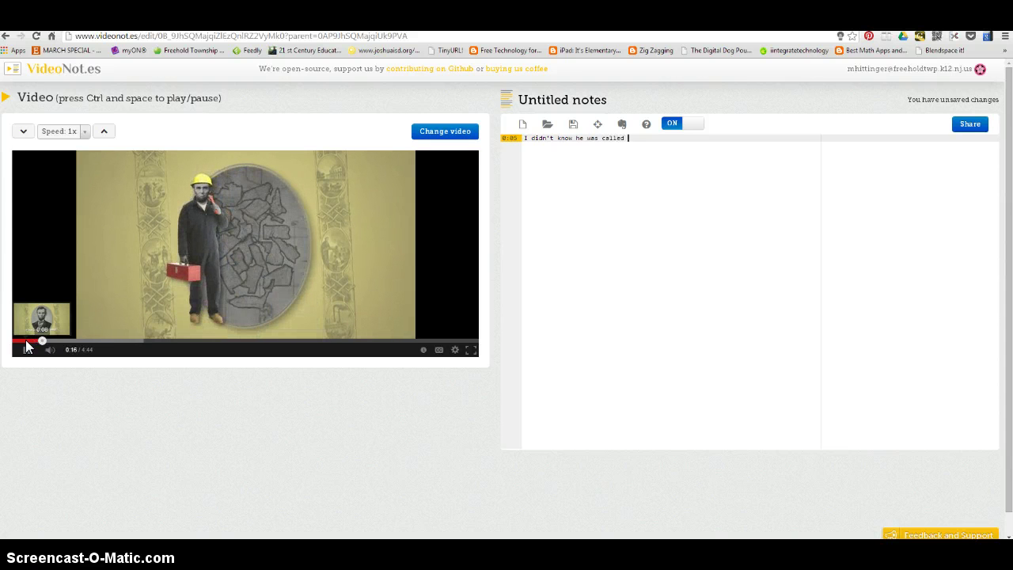
type("Honest Abe.")
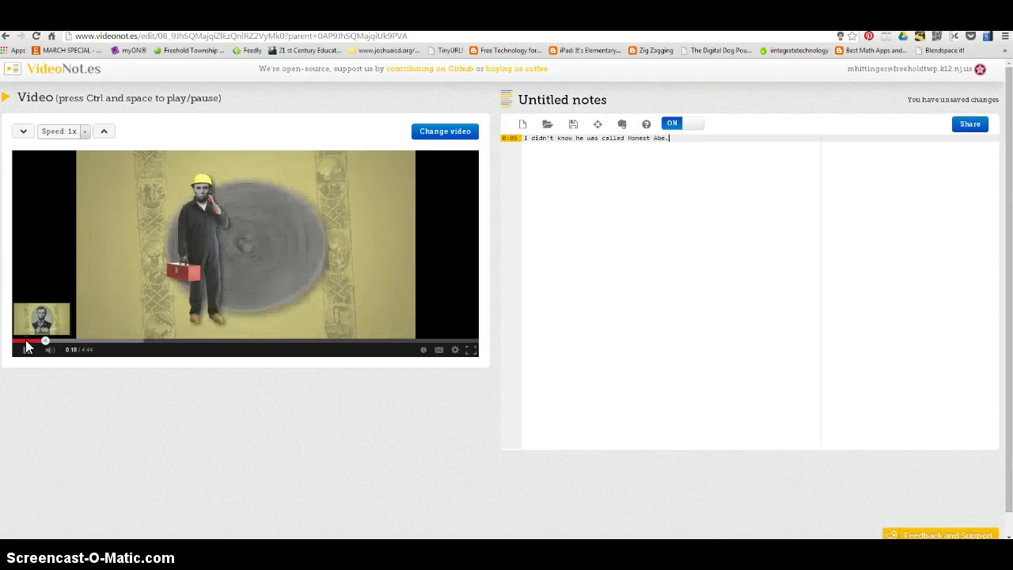
key("Return")
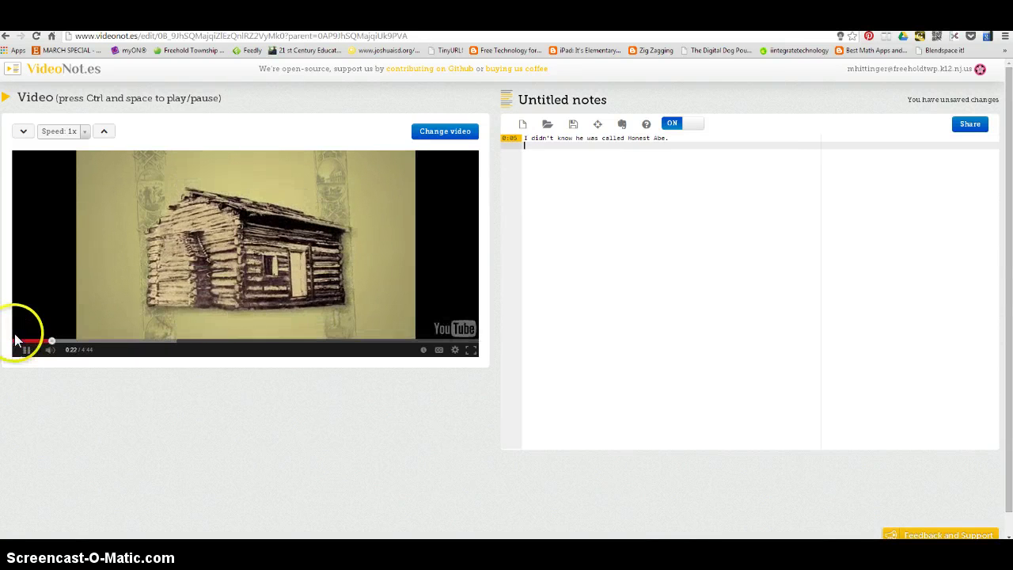
left_click(26, 350)
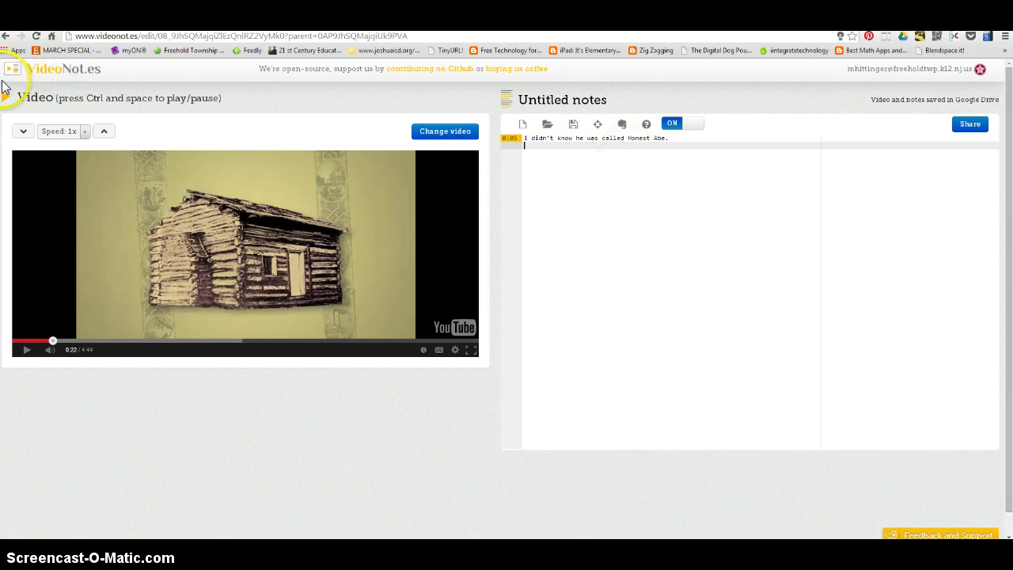
Slow the video's playback speed to 0.5x and play a short stretch before pausing.
left_click(23, 132)
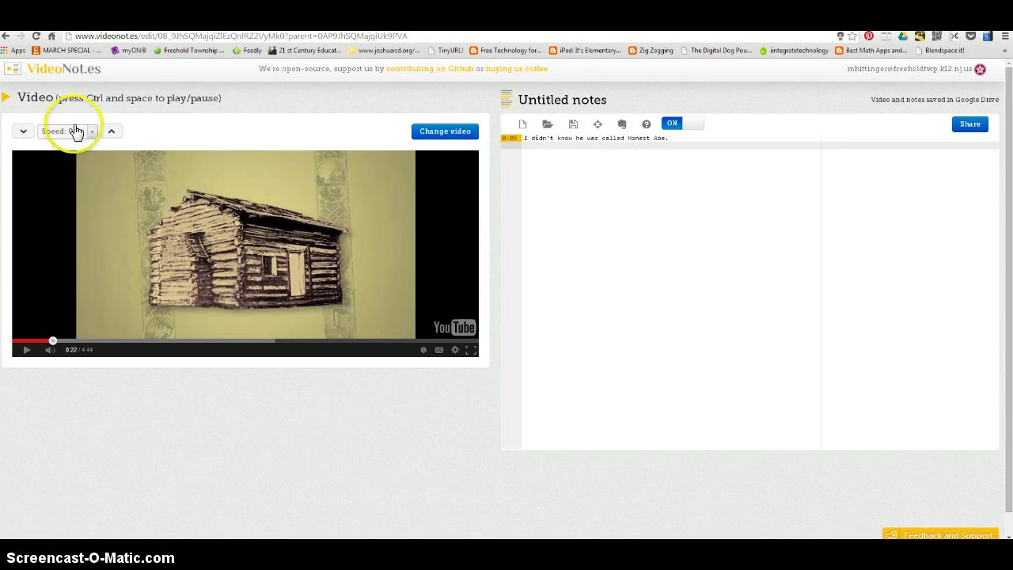
left_click(105, 132)
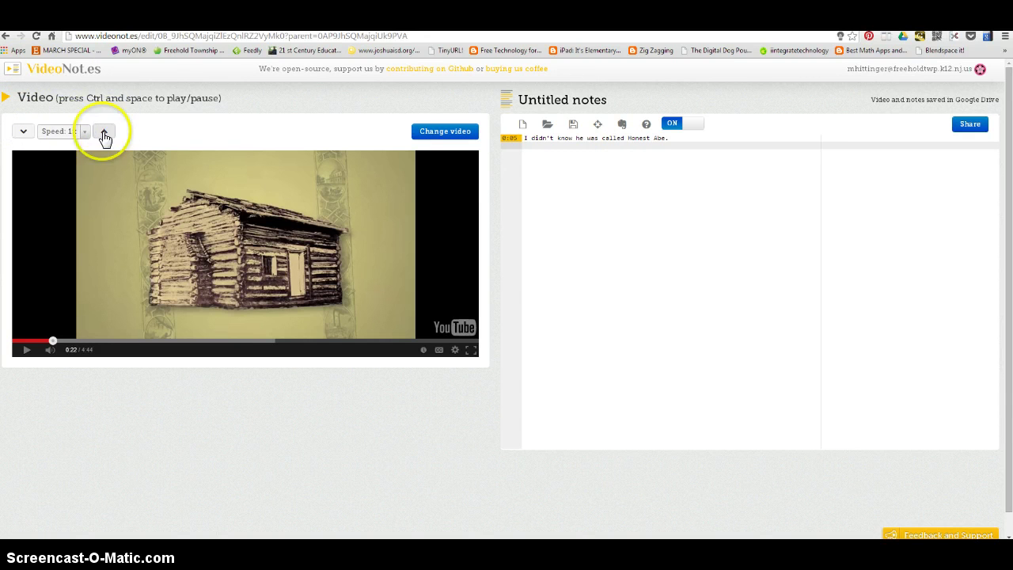
left_click(27, 132)
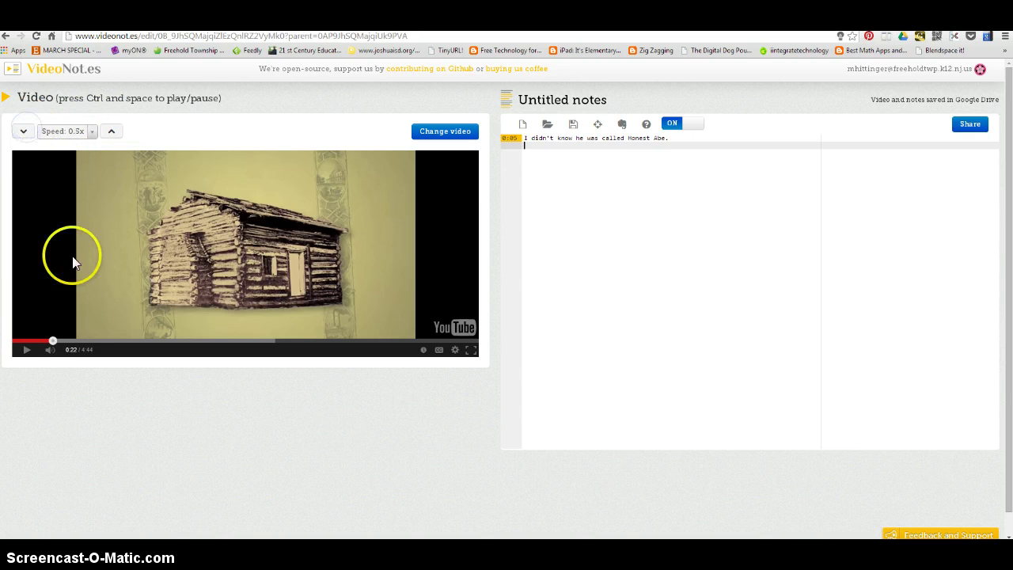
left_click(26, 351)
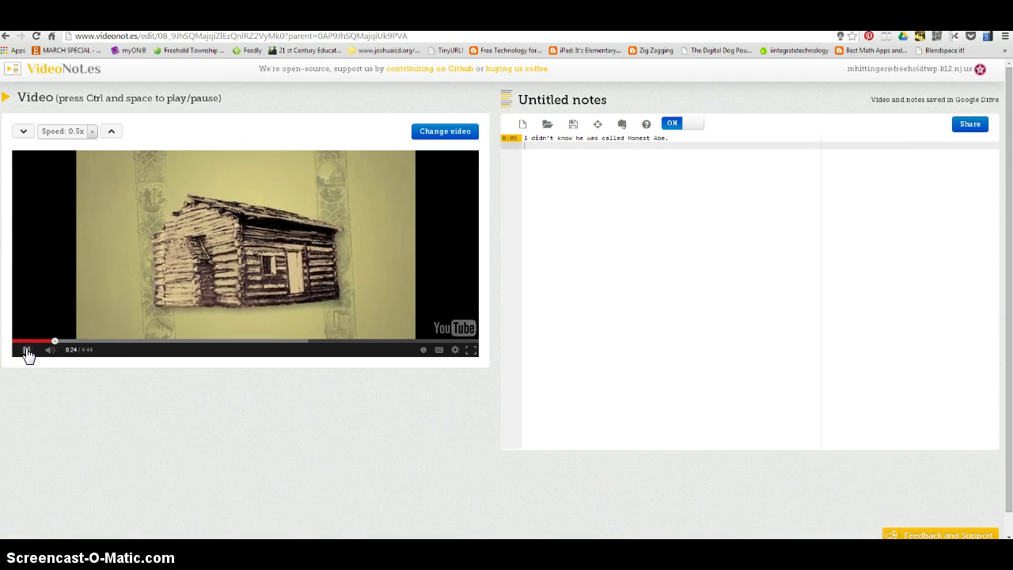
left_click(26, 354)
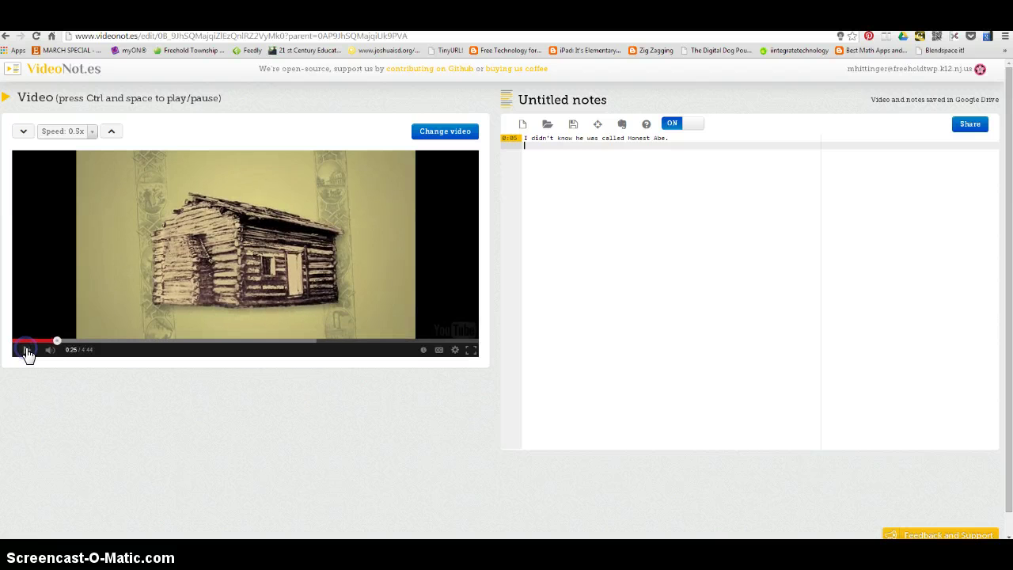
Resume the video at 1x speed and raise the playback speed to 1.5x while it plays.
left_click(112, 132)
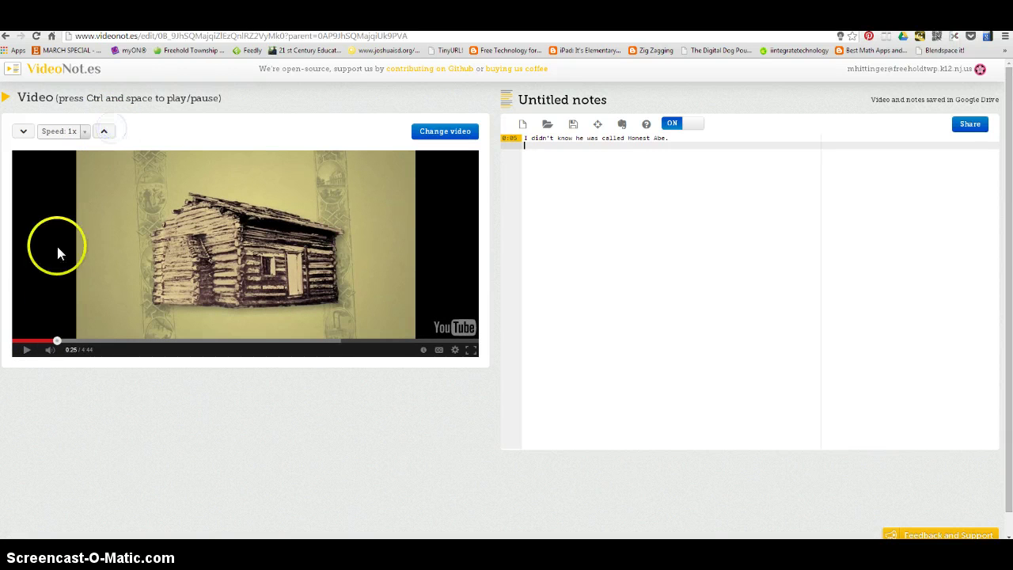
left_click(26, 353)
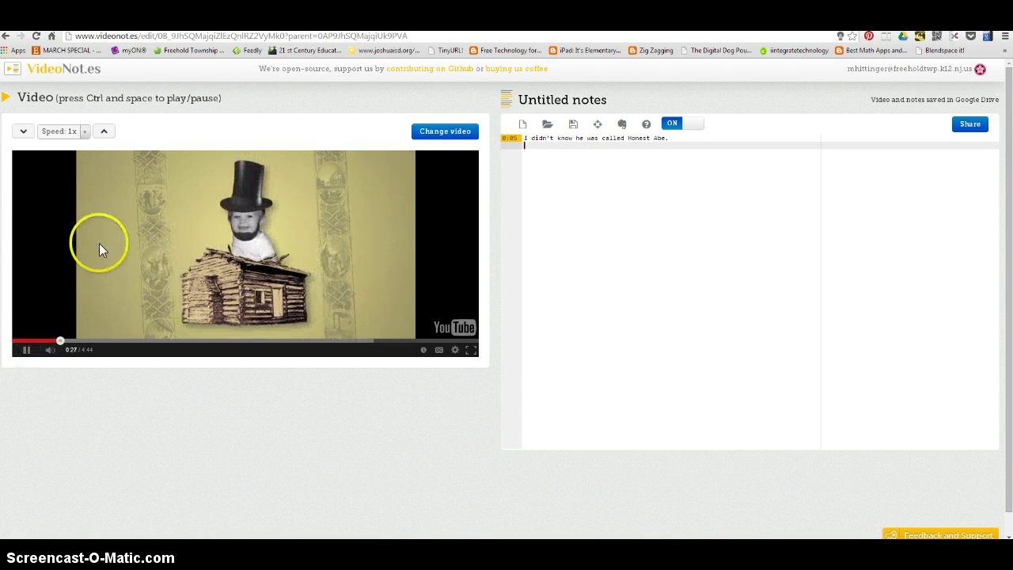
left_click(110, 132)
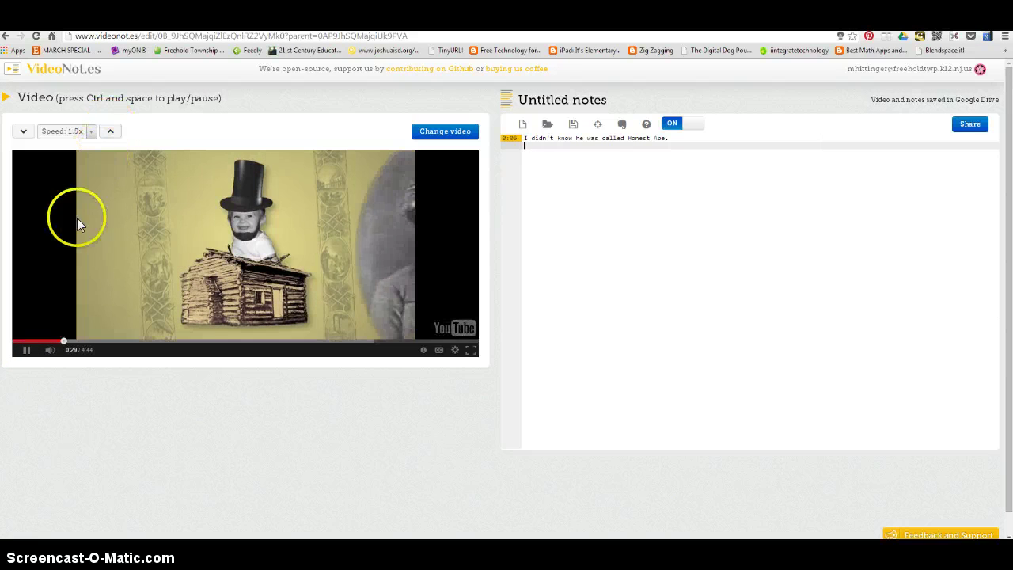
Pause the video and return its playback speed to 1x.
left_click(26, 351)
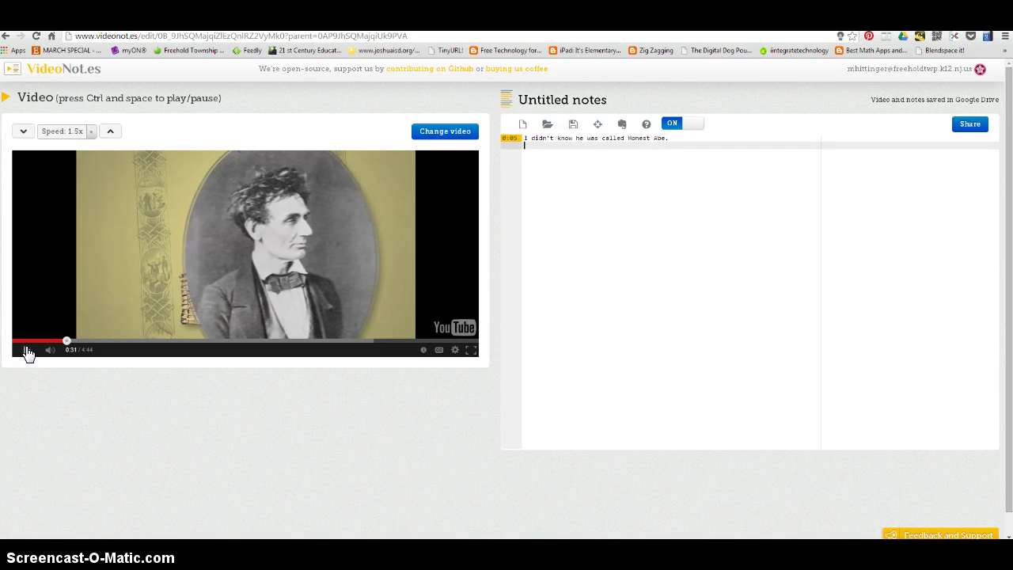
left_click(24, 132)
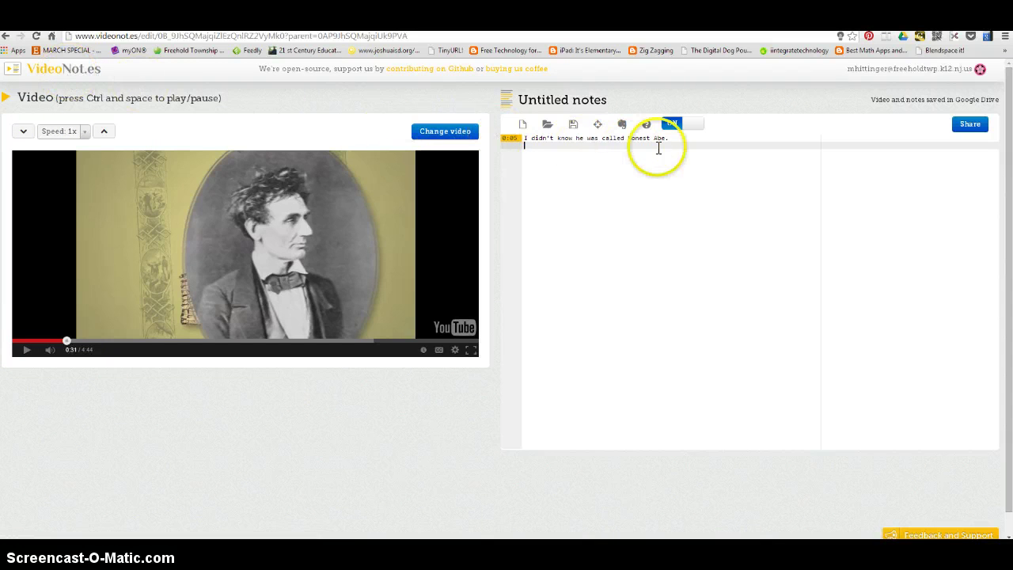
Add the note "I'm surprised he taught himself to read." with a new line after it, and move the video back to 0:28.
left_click(554, 155)
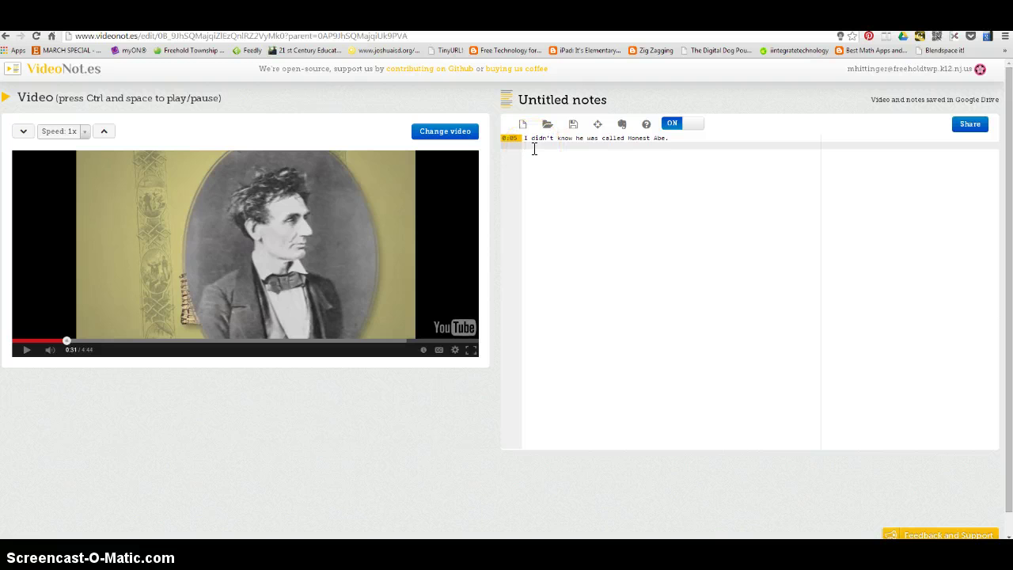
type("T")
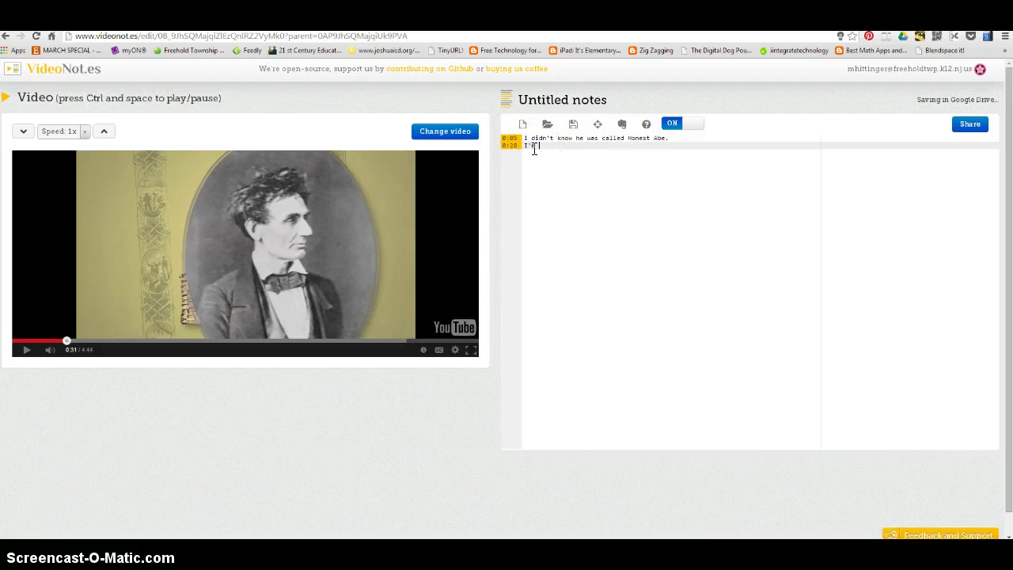
type("'m surprised he taught himself to read.")
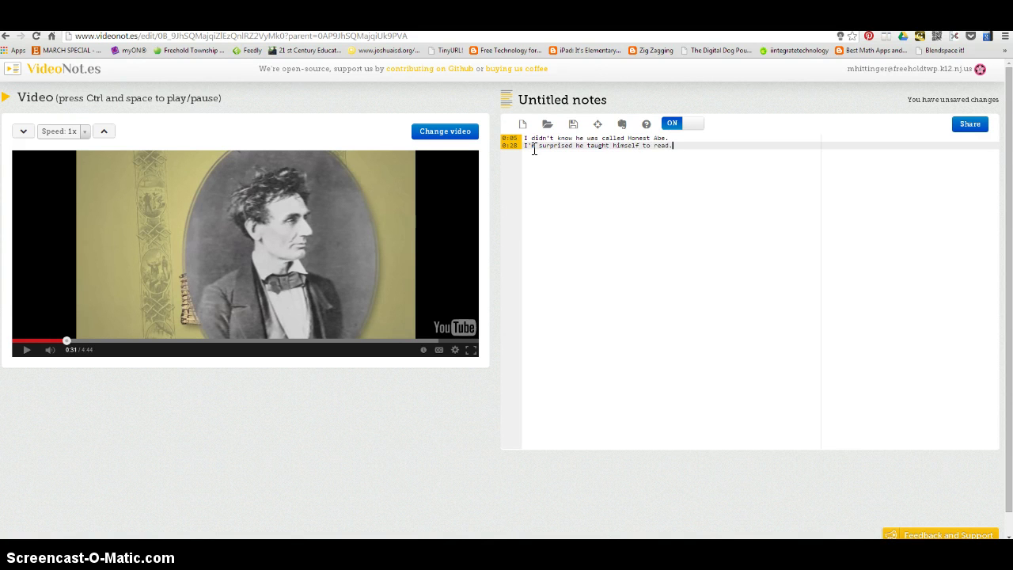
key("Return")
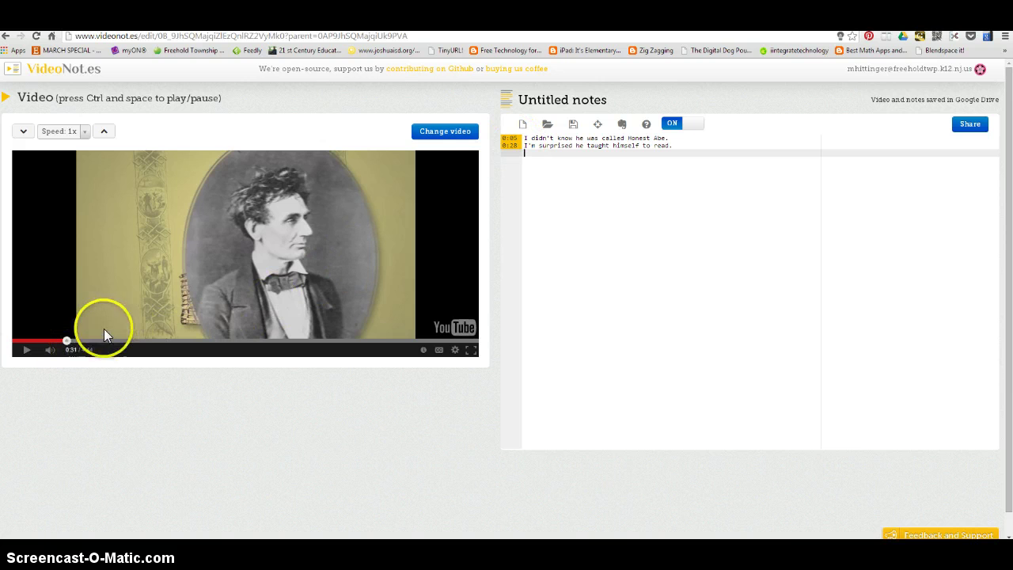
left_click(571, 154)
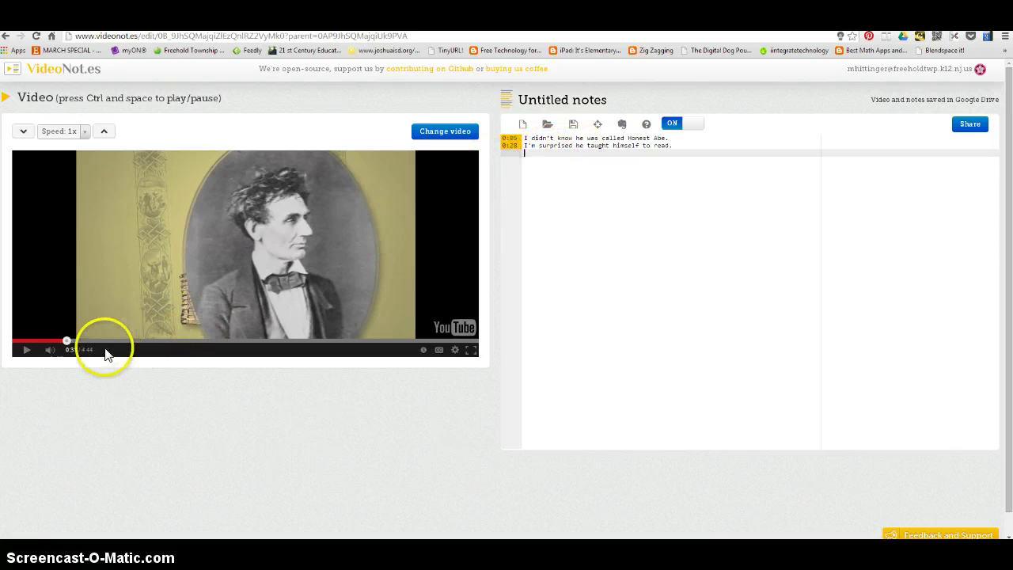
left_click_drag(67, 340, 65, 348)
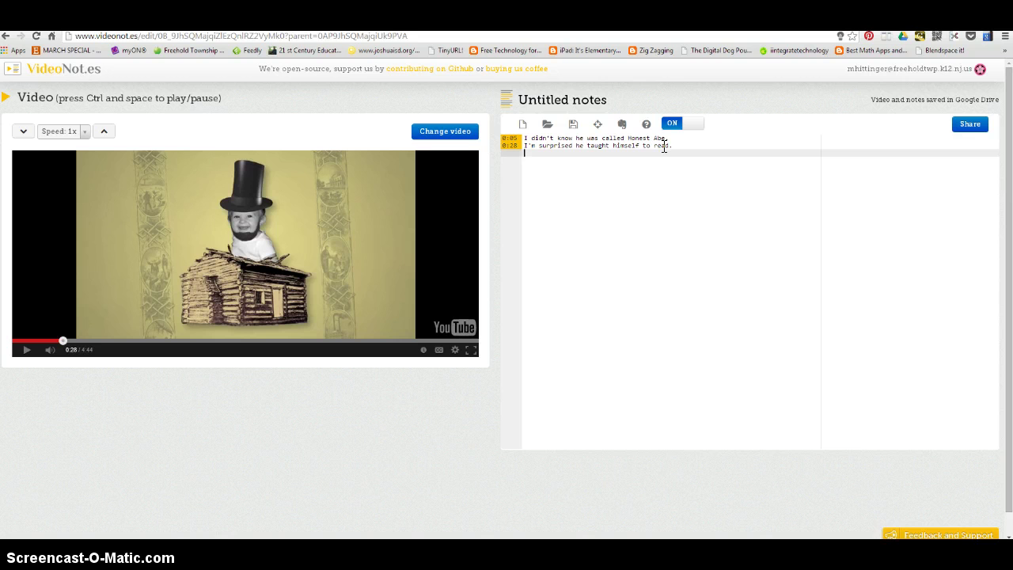
Prepare a sharing invitation to a colleague's e-mail address with an optional message field, cancel it unsent and close the sharing settings.
left_click(974, 126)
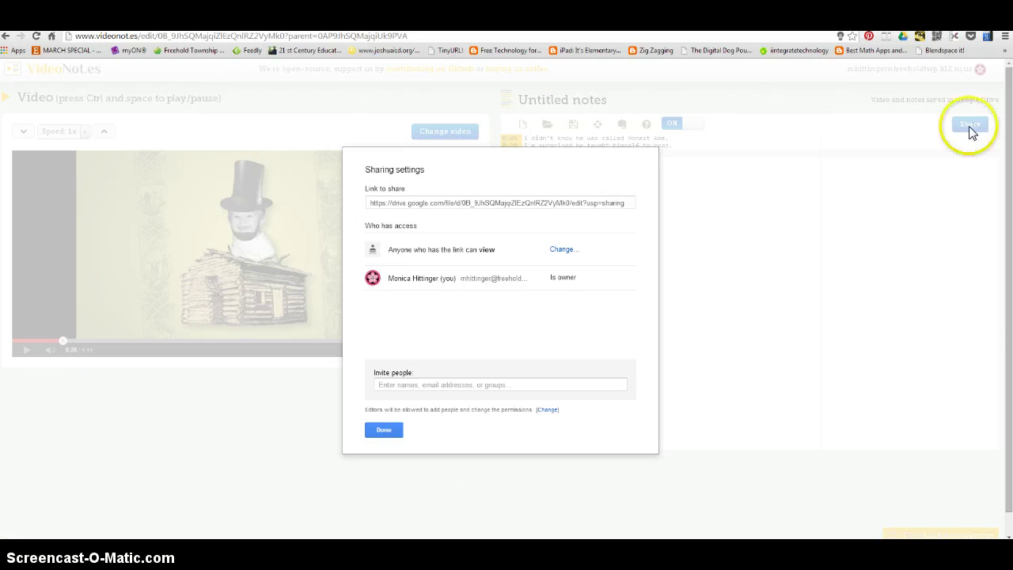
left_click(445, 387)
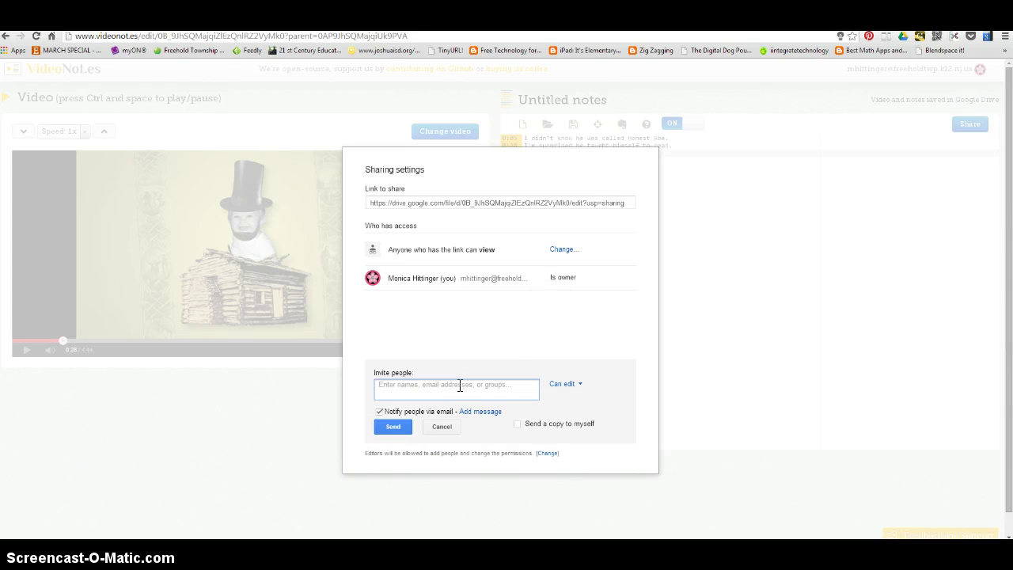
type("jk")
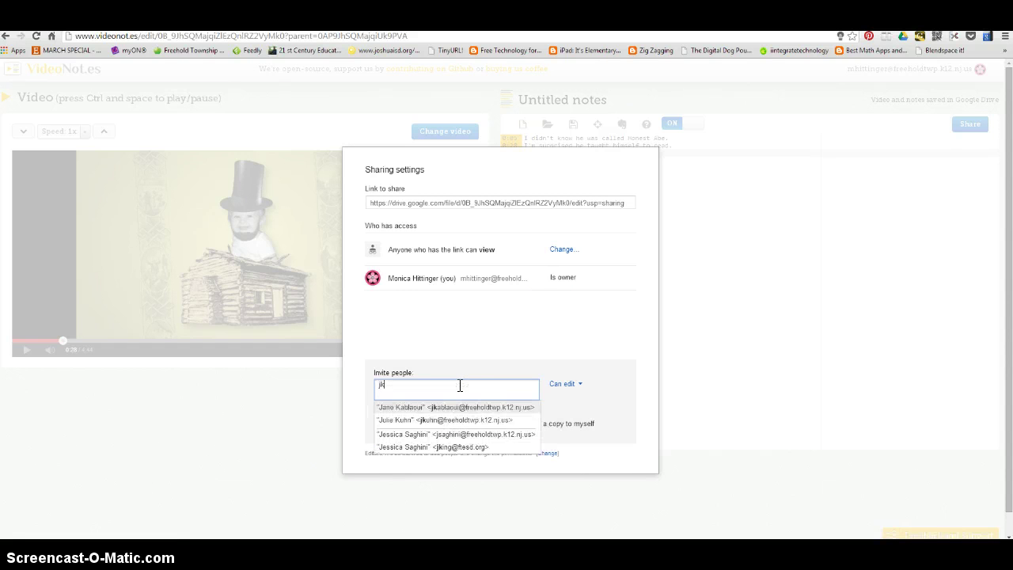
type("ab")
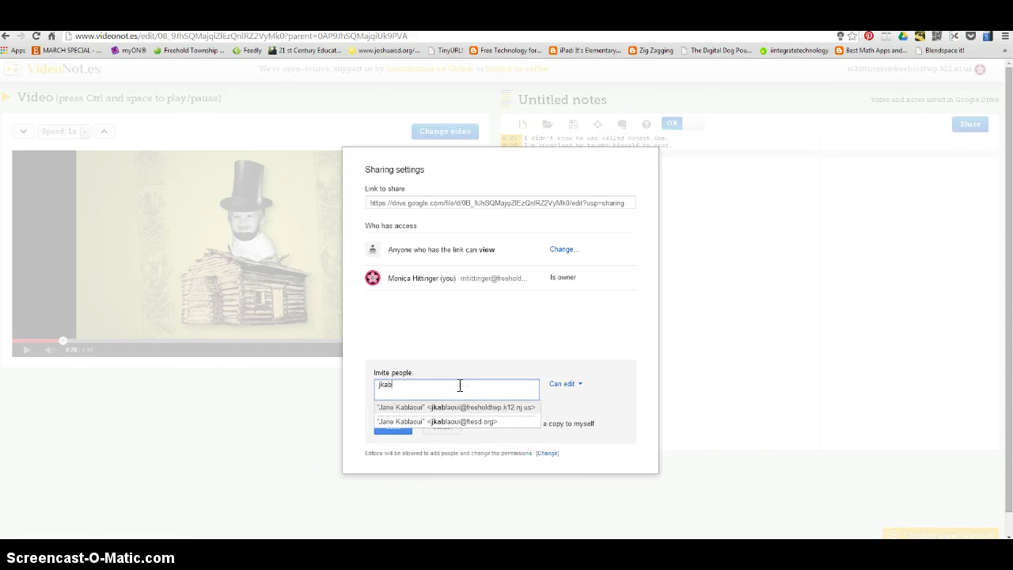
left_click(455, 407)
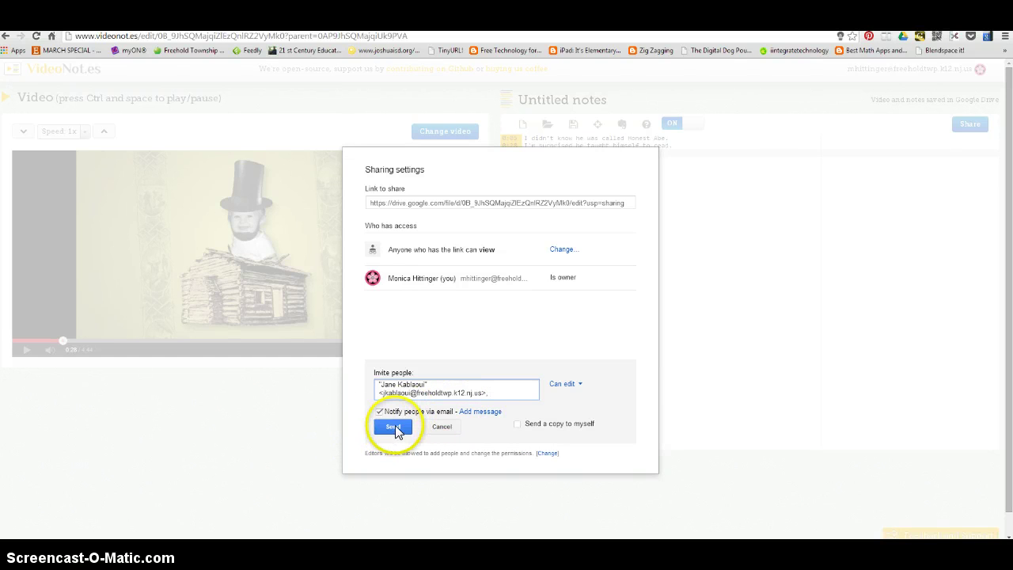
left_click(481, 411)
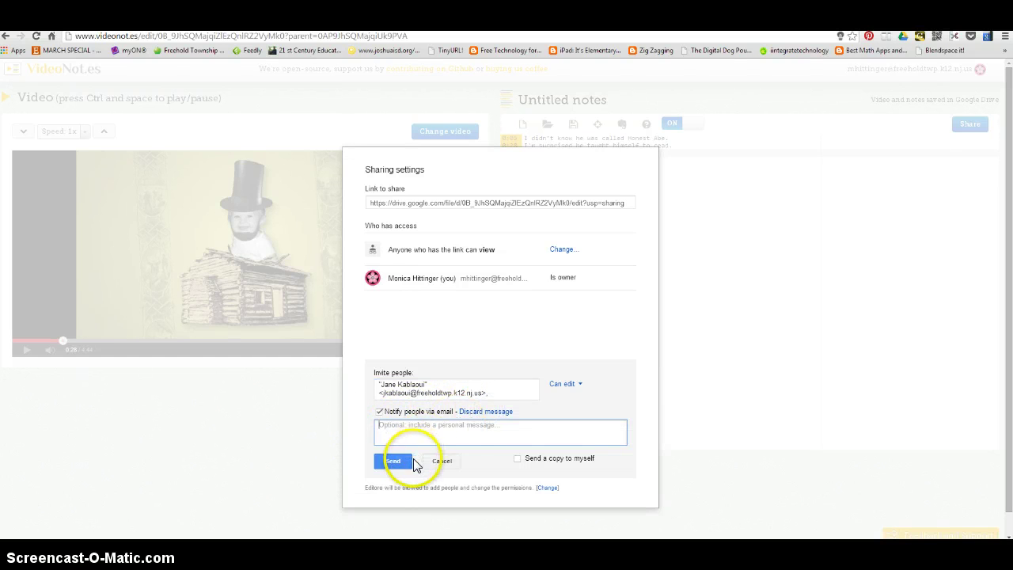
left_click(443, 464)
left_click(387, 428)
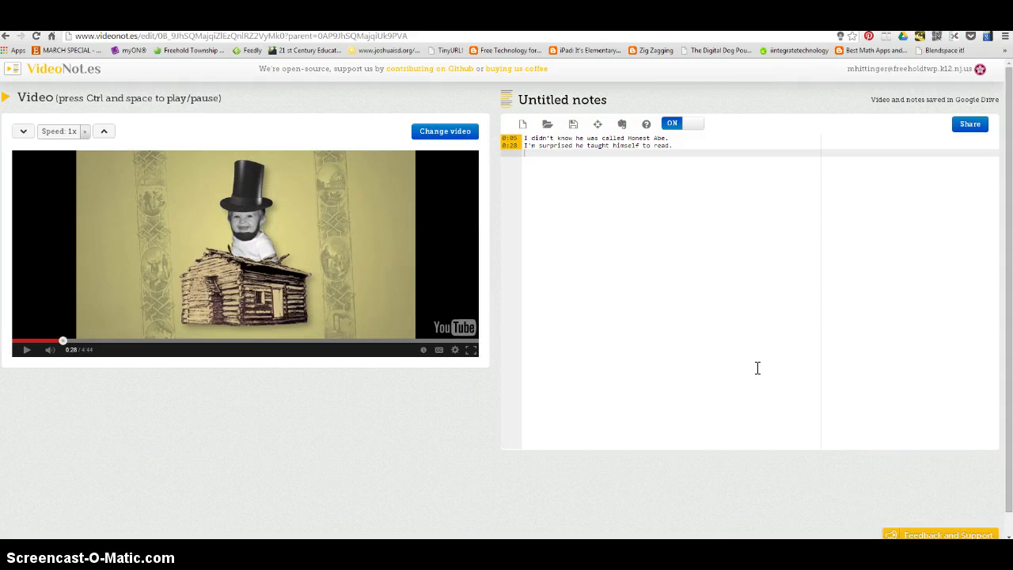
Play a brief stretch of the video from 0:28 and pause it.
left_click(27, 351)
left_click(940, 194)
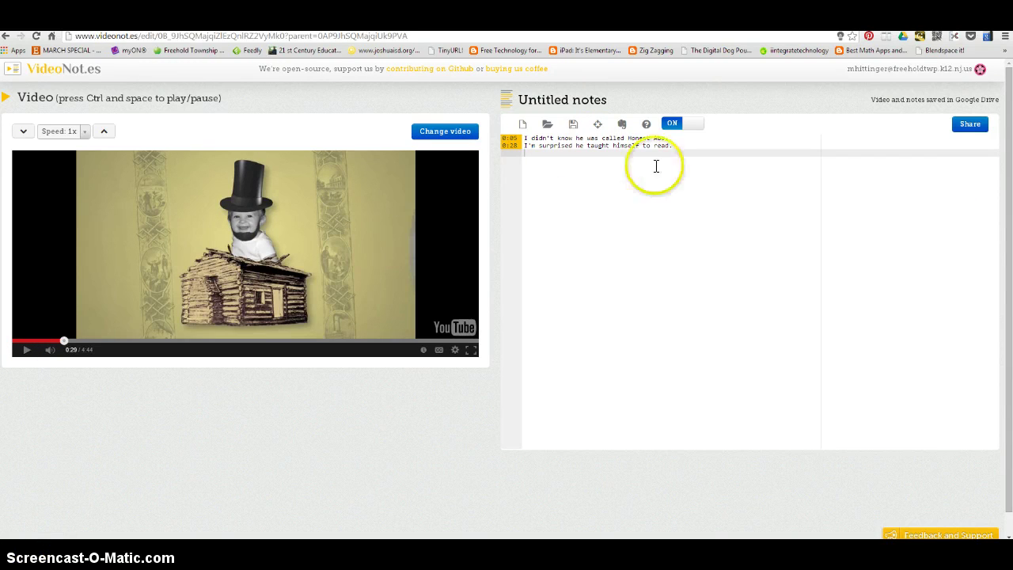
Rename the notes file as "MH Lincoln Videonotes" and save the new name.
left_click(607, 99)
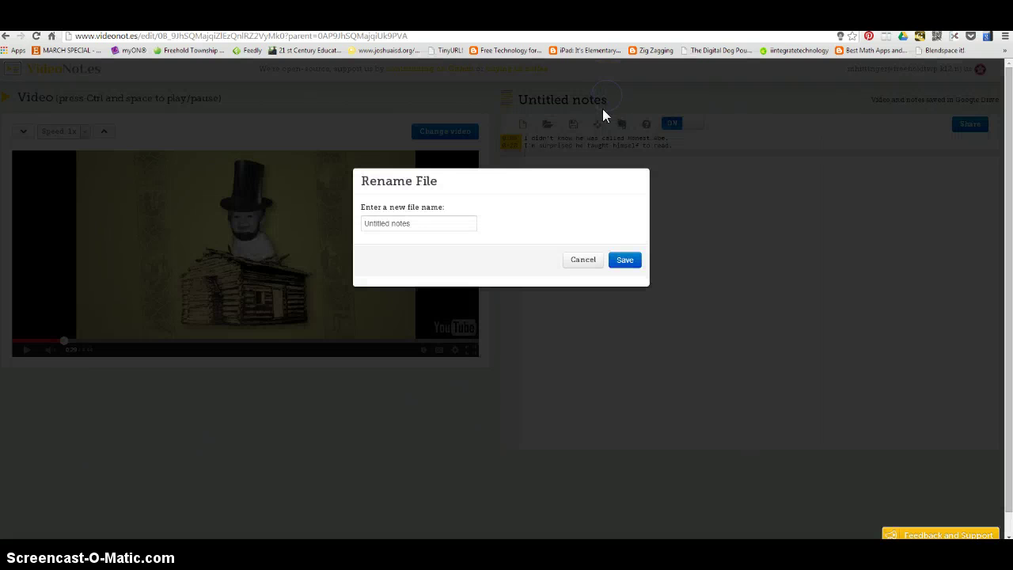
left_click_drag(417, 226, 332, 231)
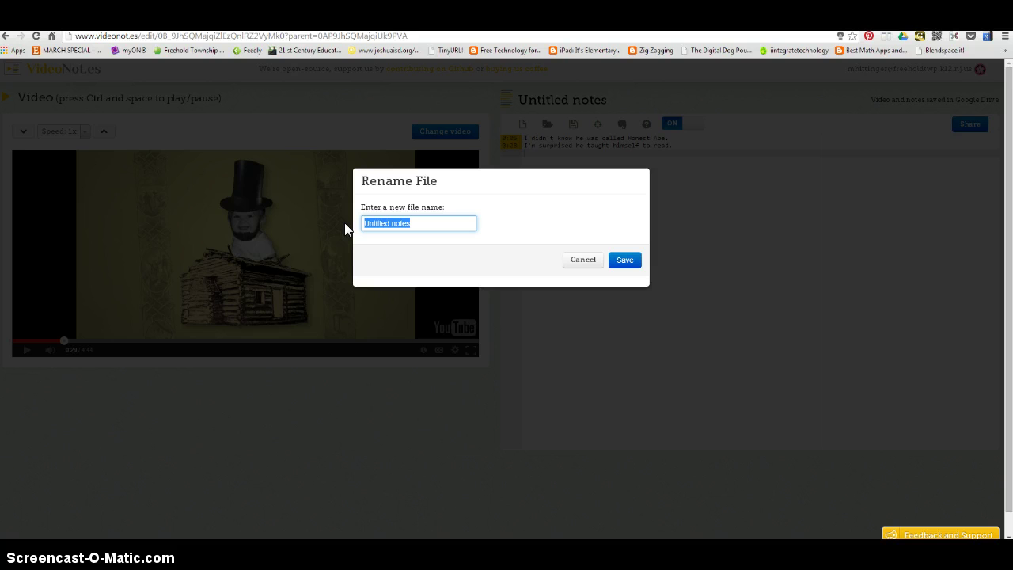
type("MH")
type("Lincoln Videonote")
left_click(624, 261)
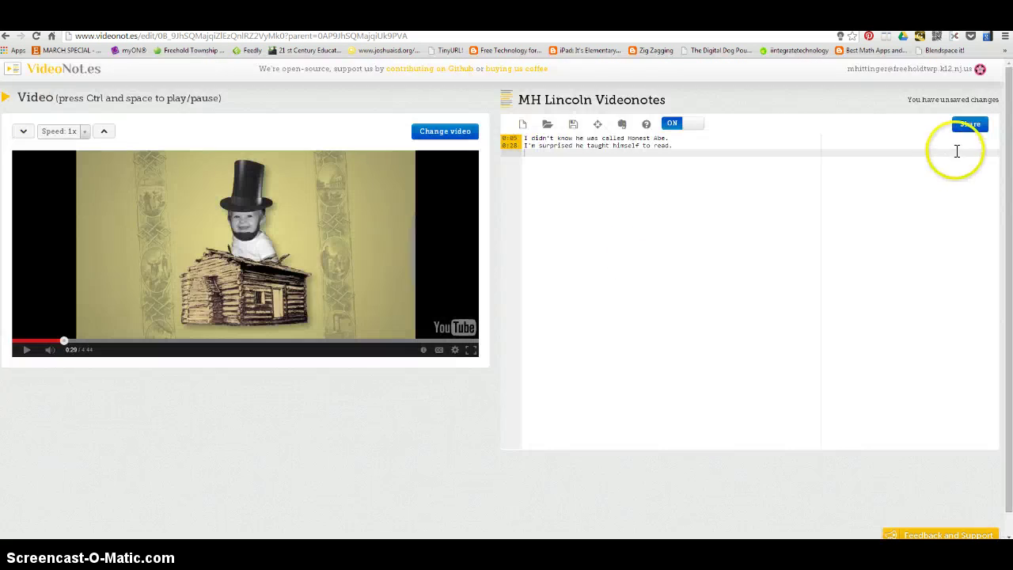
Review the sharing settings of the renamed notes file and close them.
left_click(969, 125)
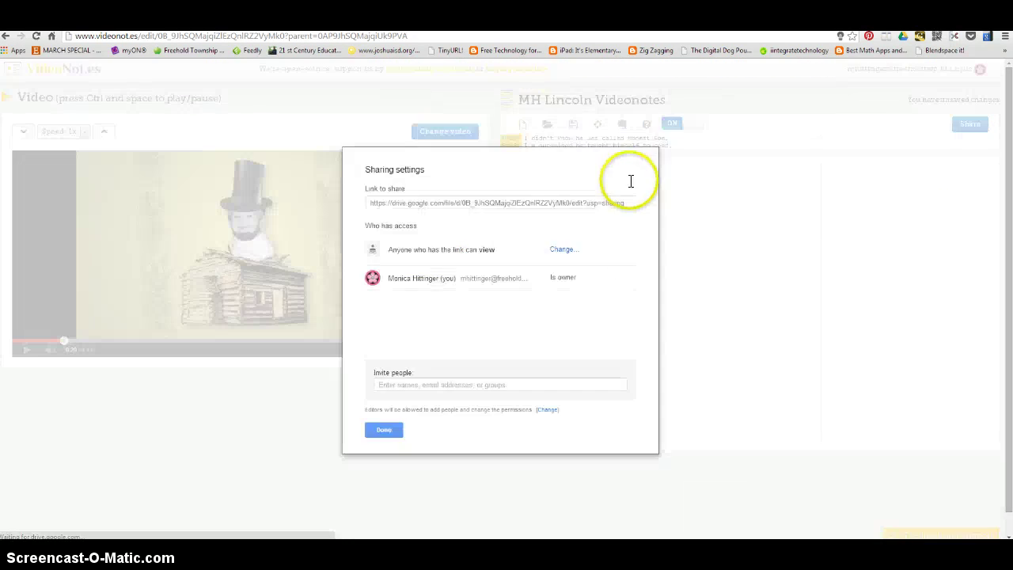
left_click(485, 274)
left_click(389, 430)
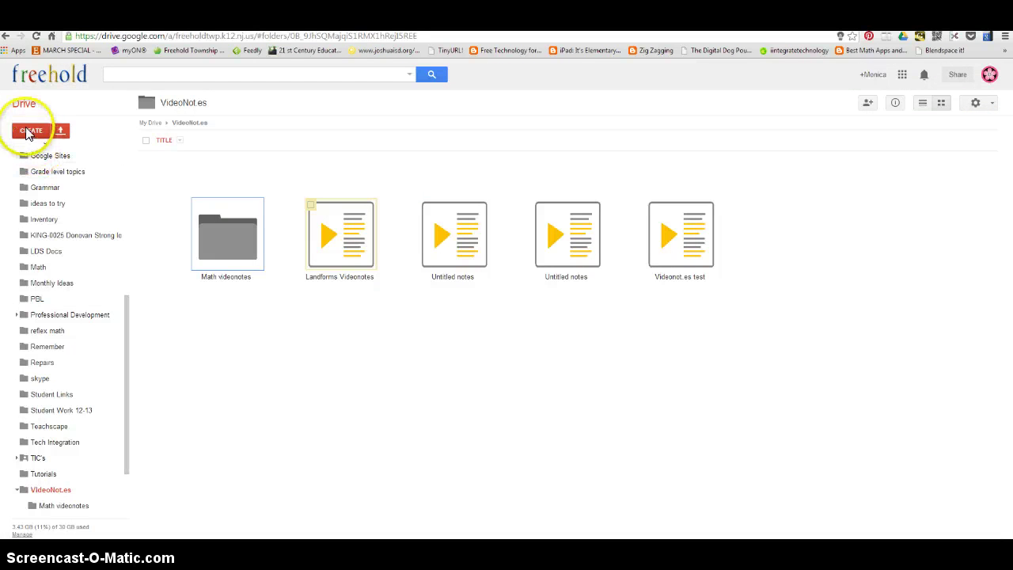
Switch to Google Drive and open the VideoNot.es folder from My Drive.
left_click(25, 110)
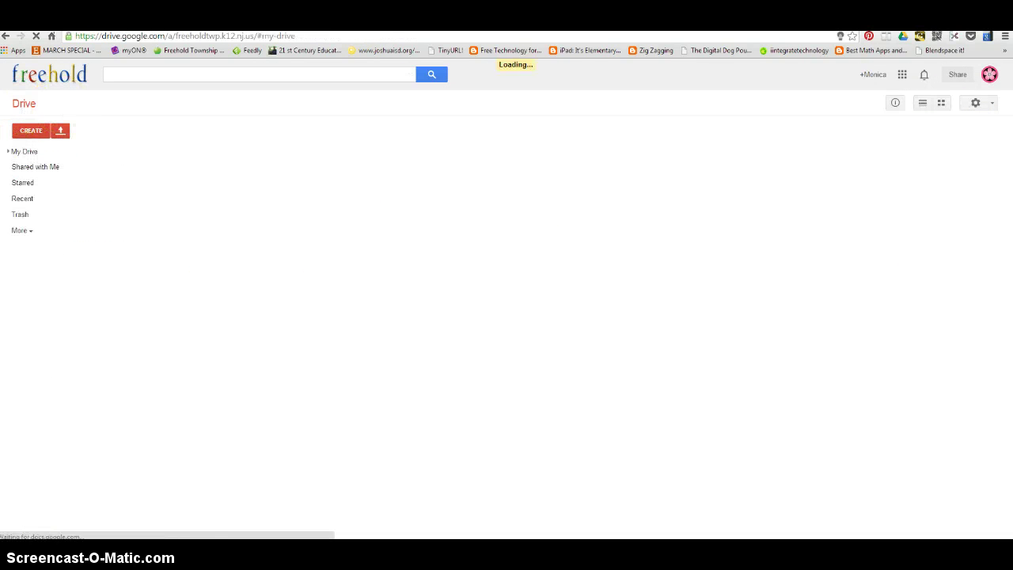
left_click_drag(999, 154, 1010, 294)
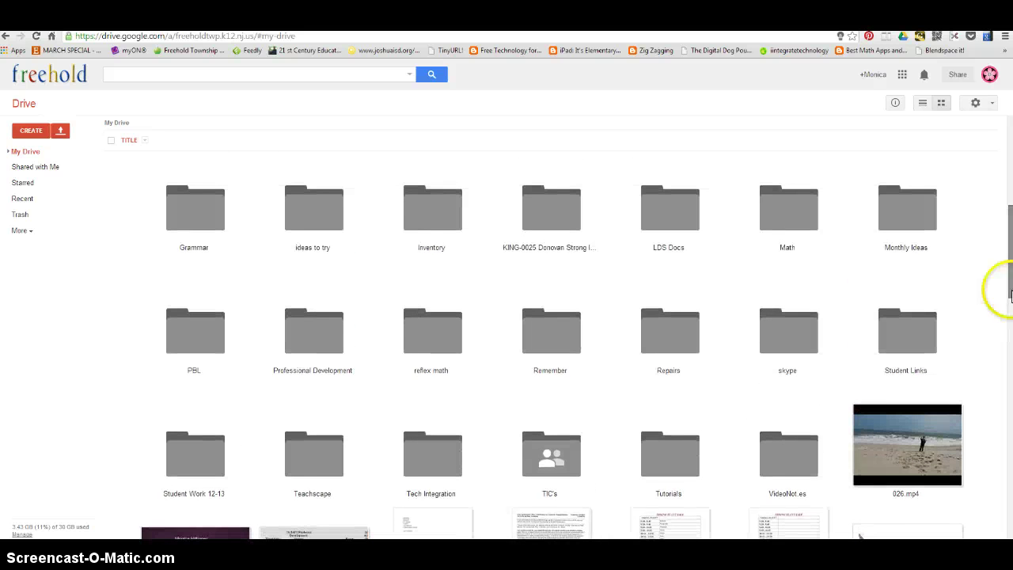
left_click(776, 446)
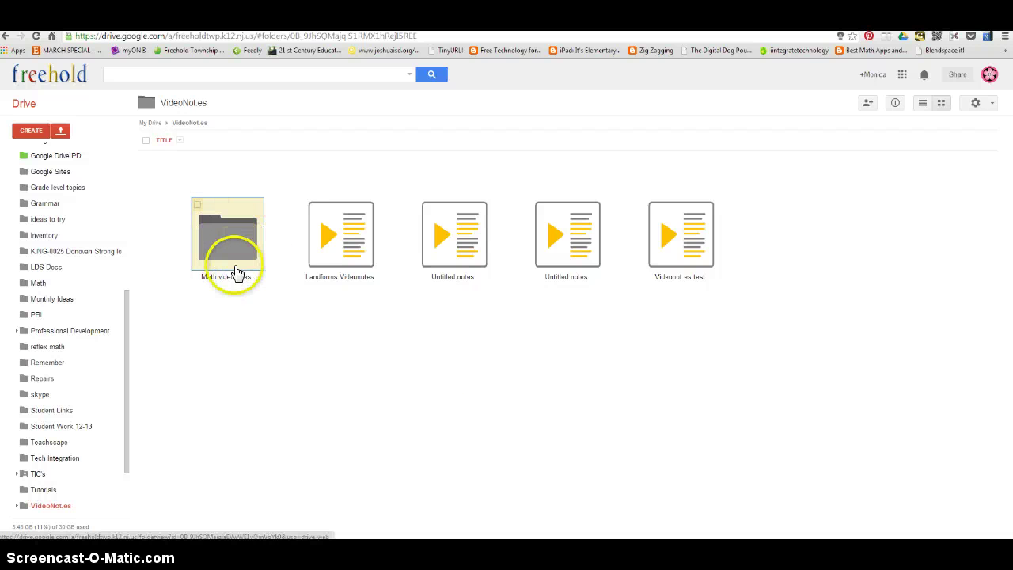
Open the Landforms Videonotes file from the folder and play a brief stretch of its video.
left_click(353, 259)
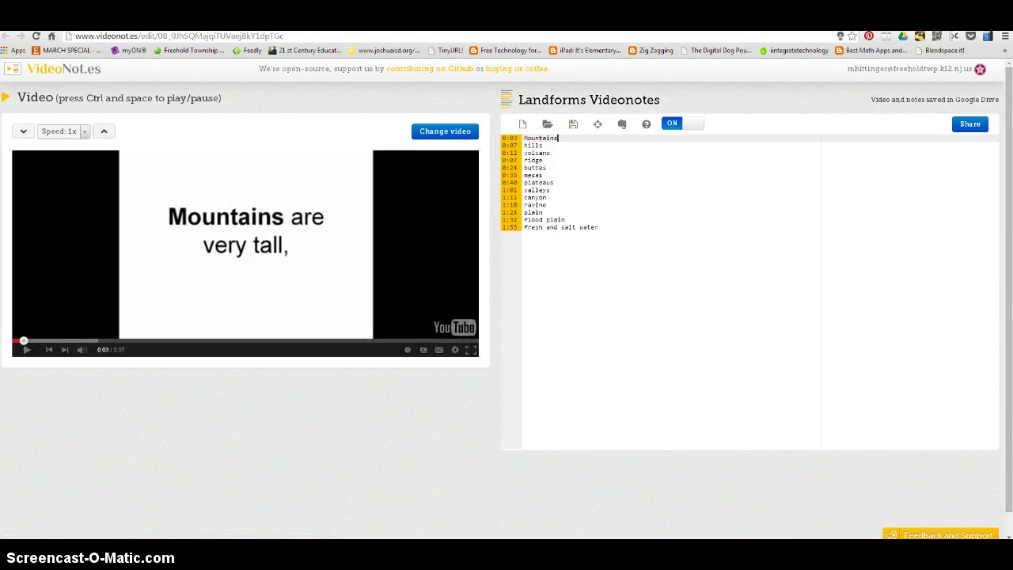
left_click(27, 353)
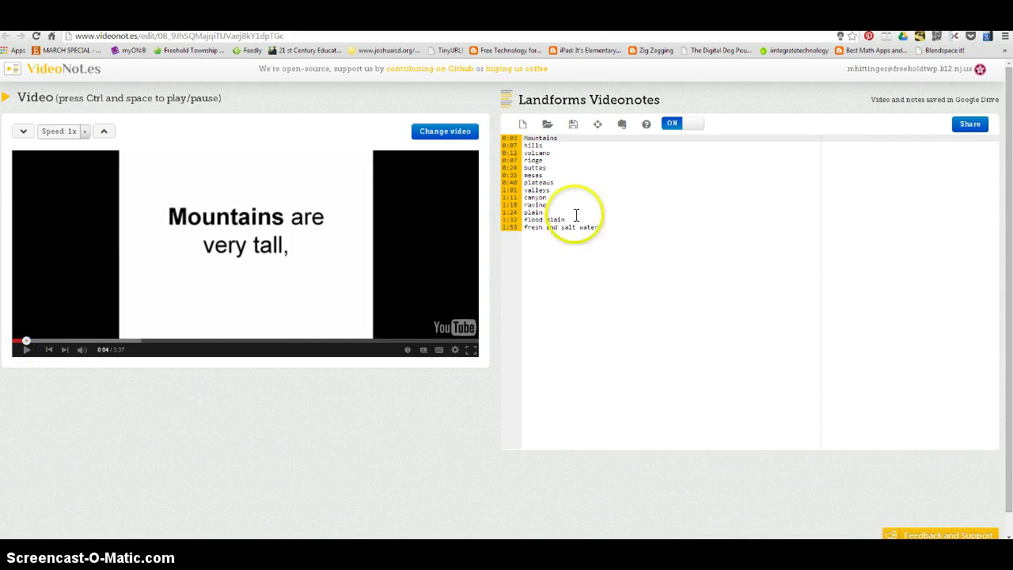
left_click(789, 281)
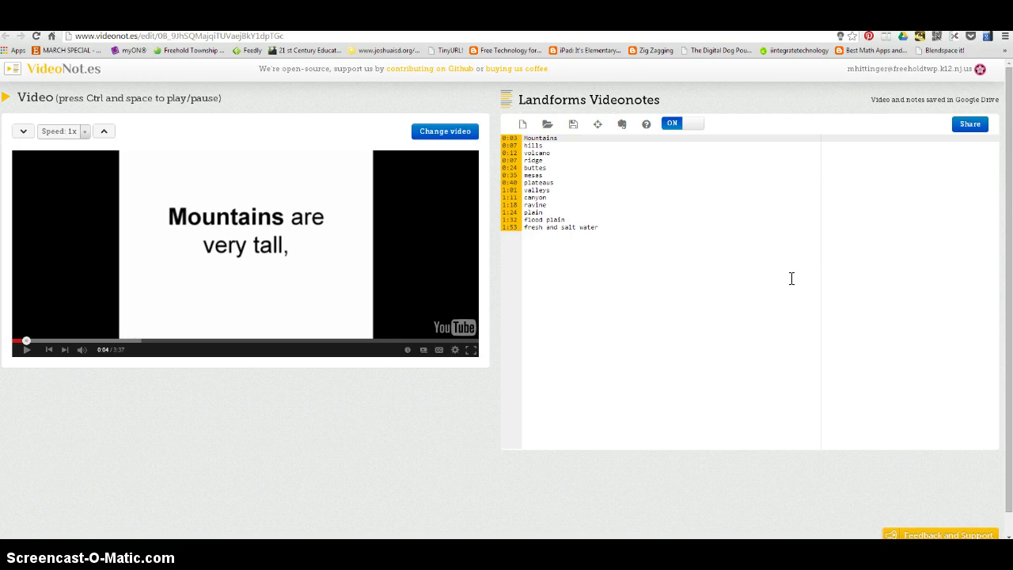